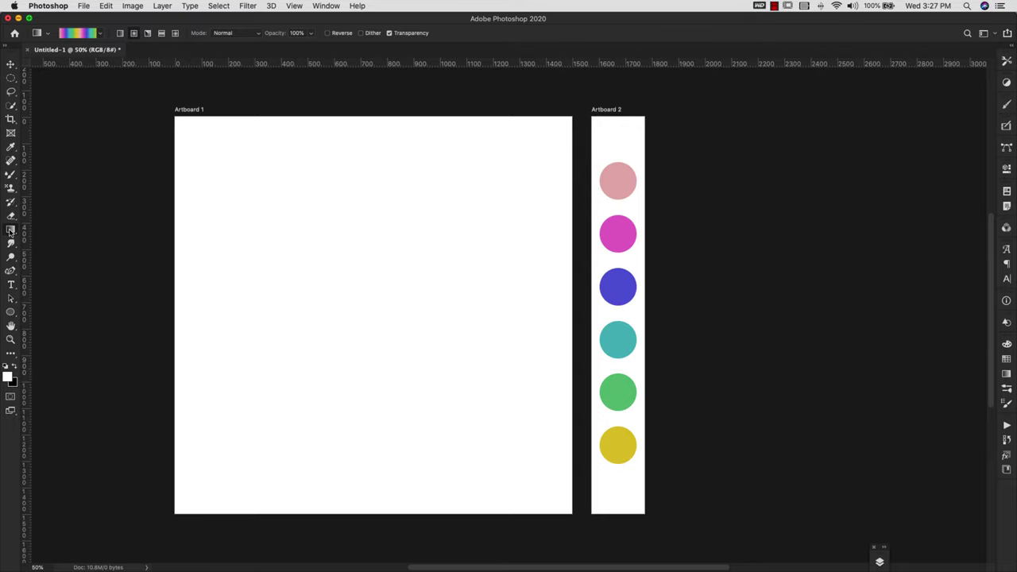
- Load the Foreground to Background preset into the Gradient Editor as the starting gradient
click(80, 35)
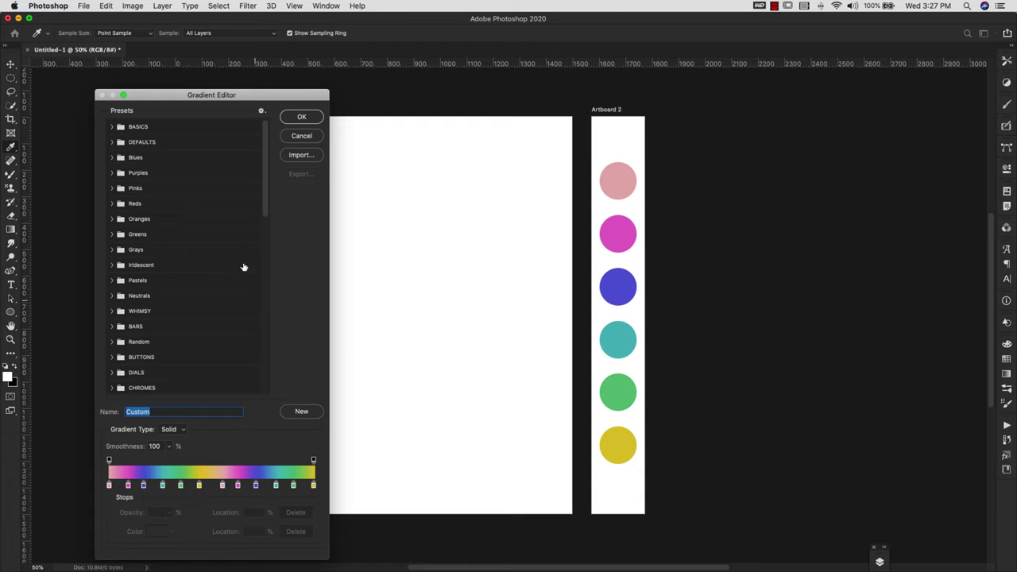
click(114, 127)
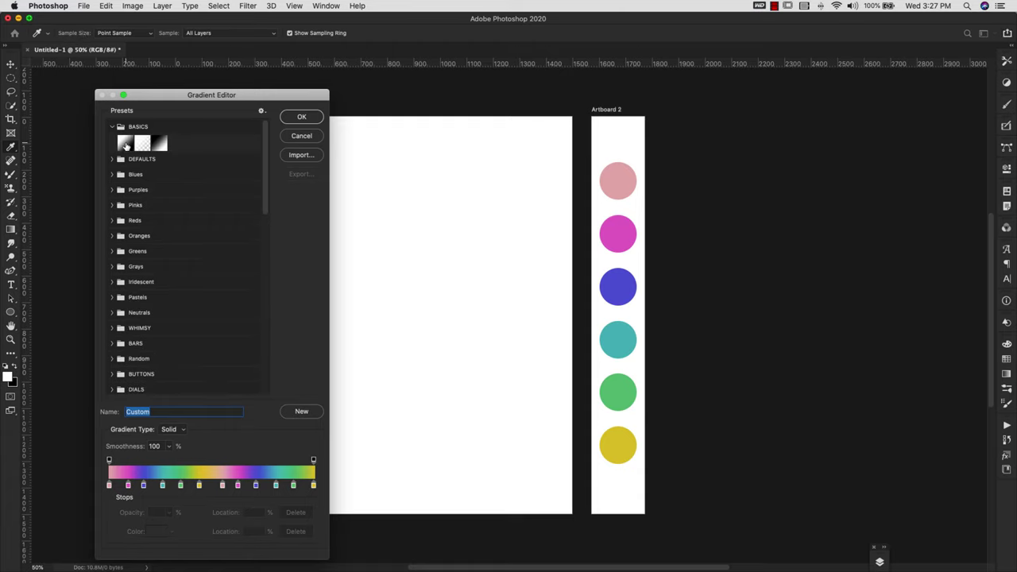
click(124, 144)
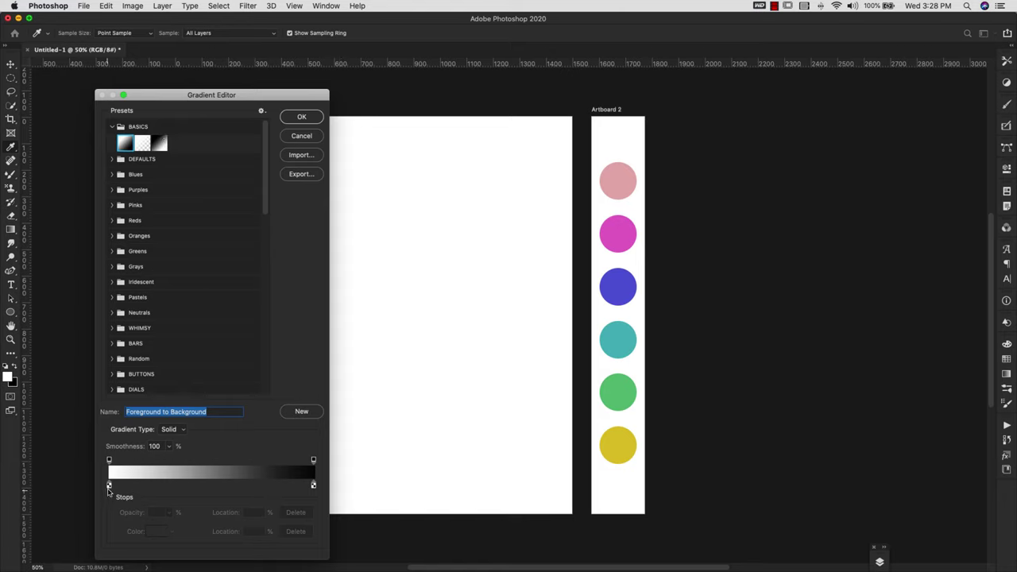
- Set the starting colour stop at 0% to the pink circle's colour
click(110, 485)
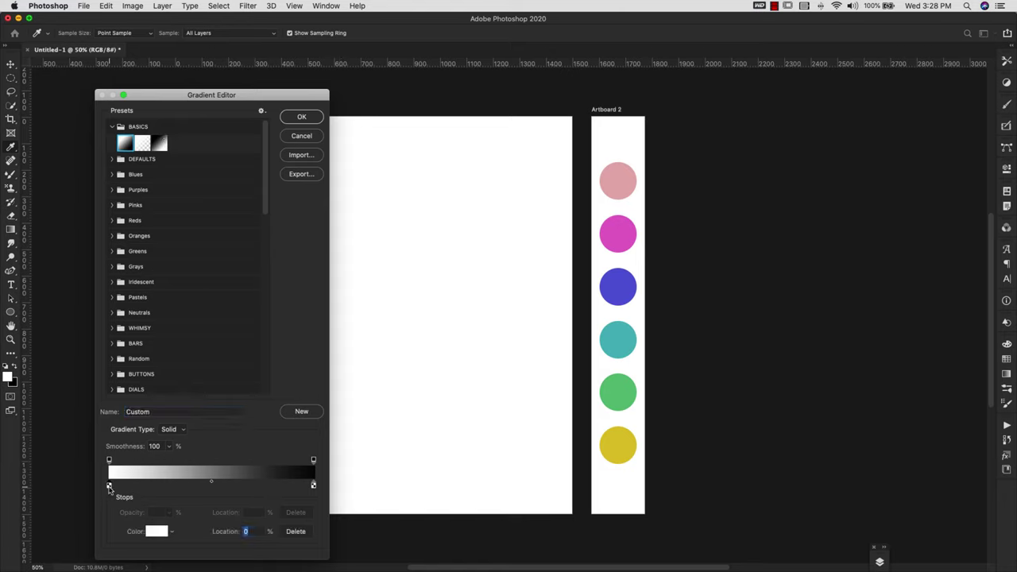
click(242, 536)
click(161, 534)
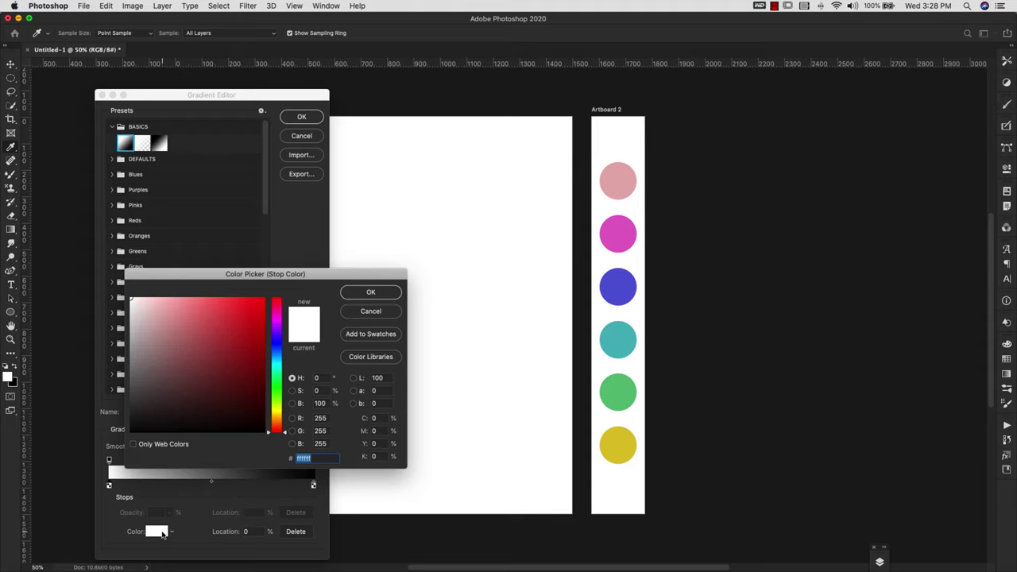
click(614, 177)
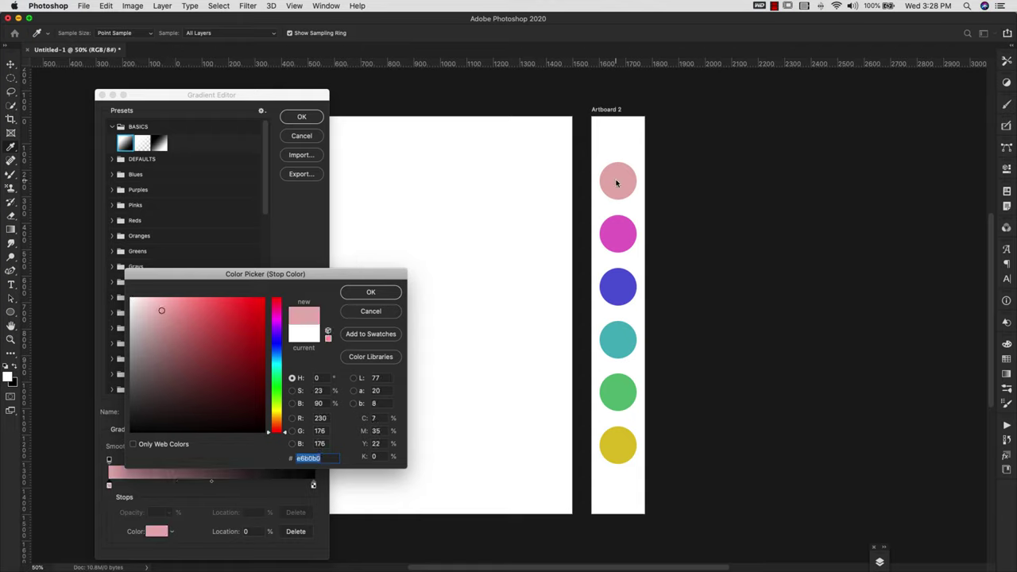
click(369, 292)
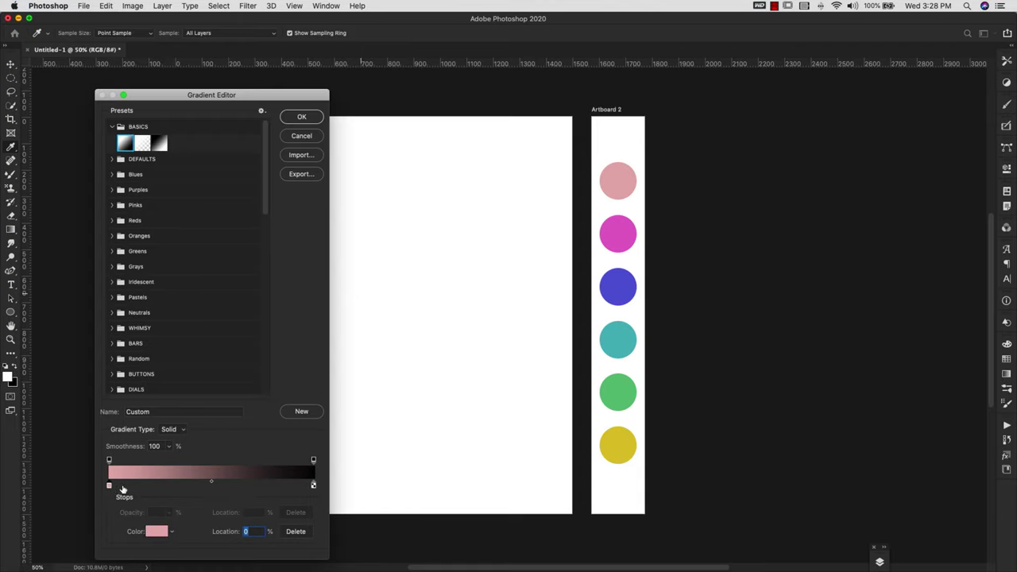
- Add stops sampled from the circles: magenta at 7%, blue at 15%, teal at 23%
click(122, 485)
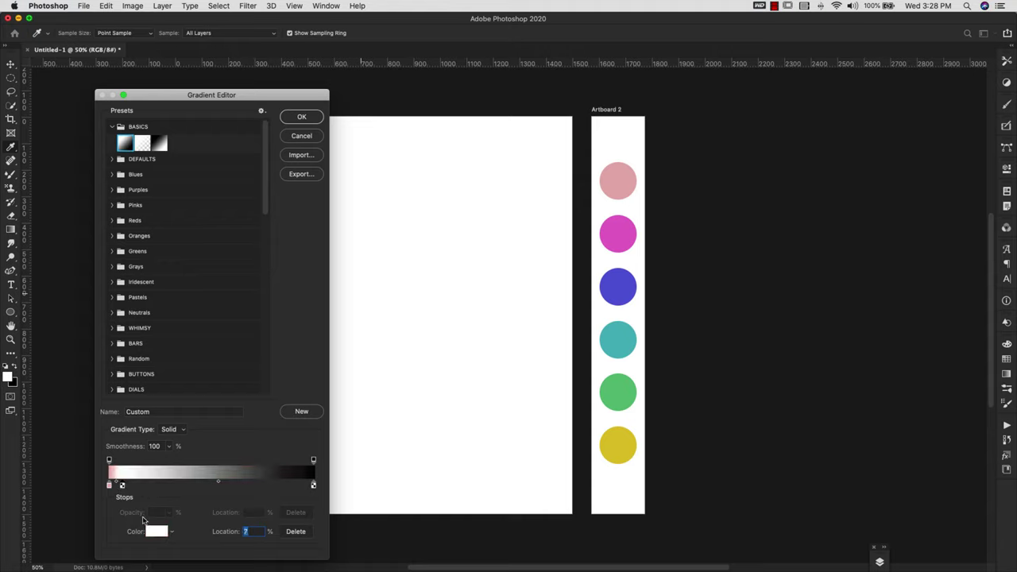
click(150, 529)
click(624, 240)
click(370, 292)
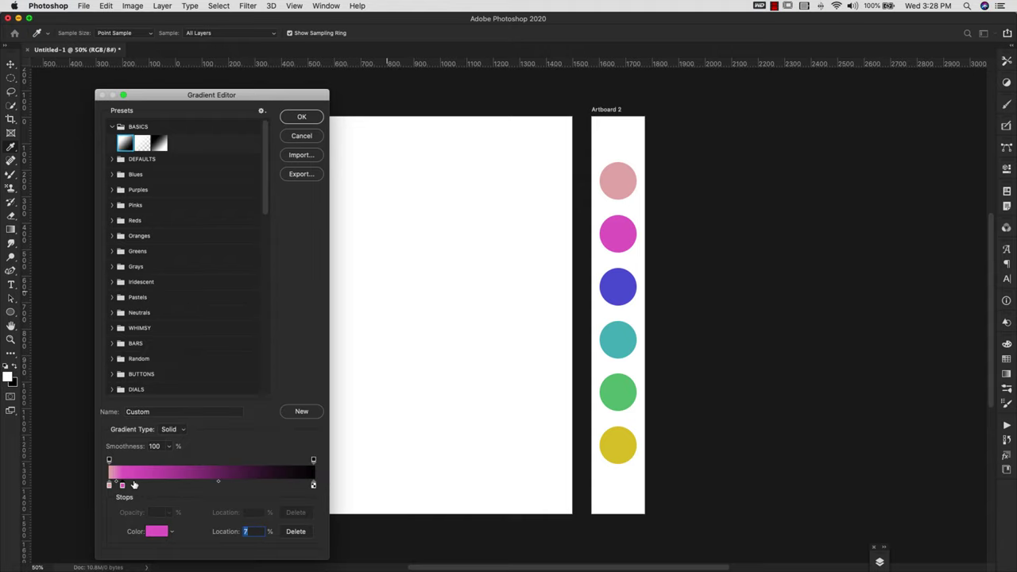
click(139, 485)
click(617, 287)
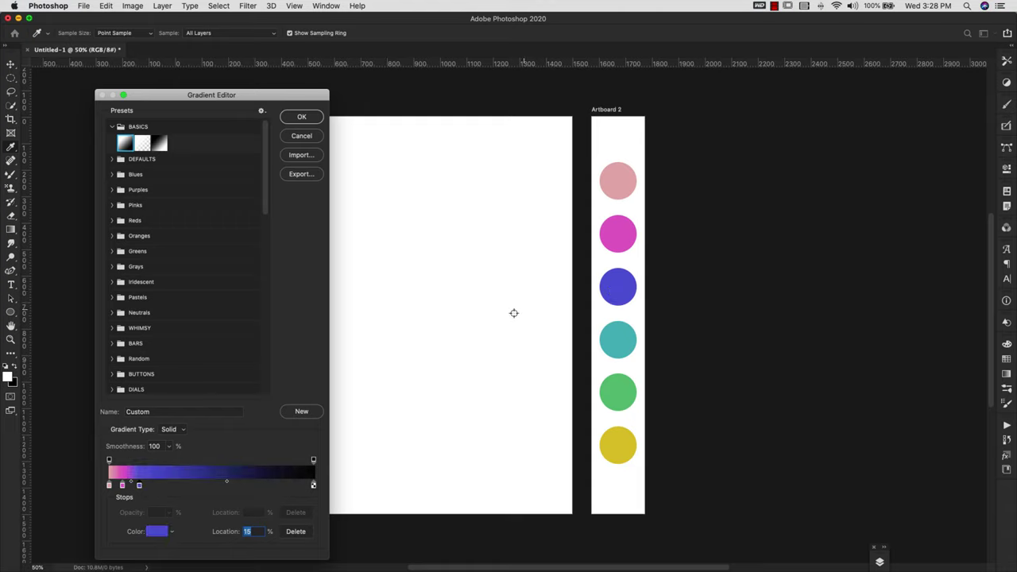
click(156, 484)
click(605, 347)
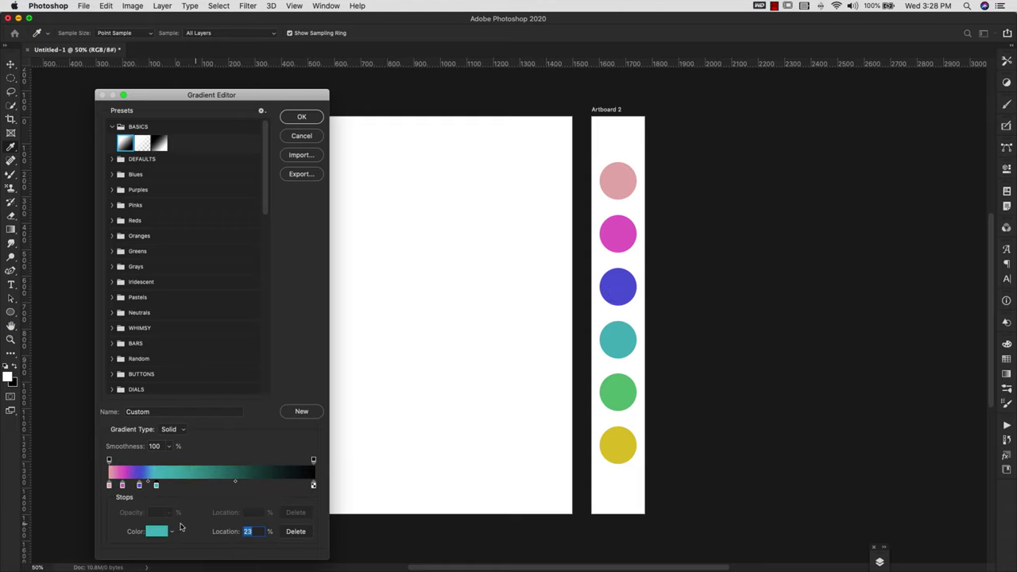
- Add a green stop at 30% and a yellow stop at 40%, sampled from the circles
click(171, 484)
click(156, 531)
click(628, 391)
click(356, 293)
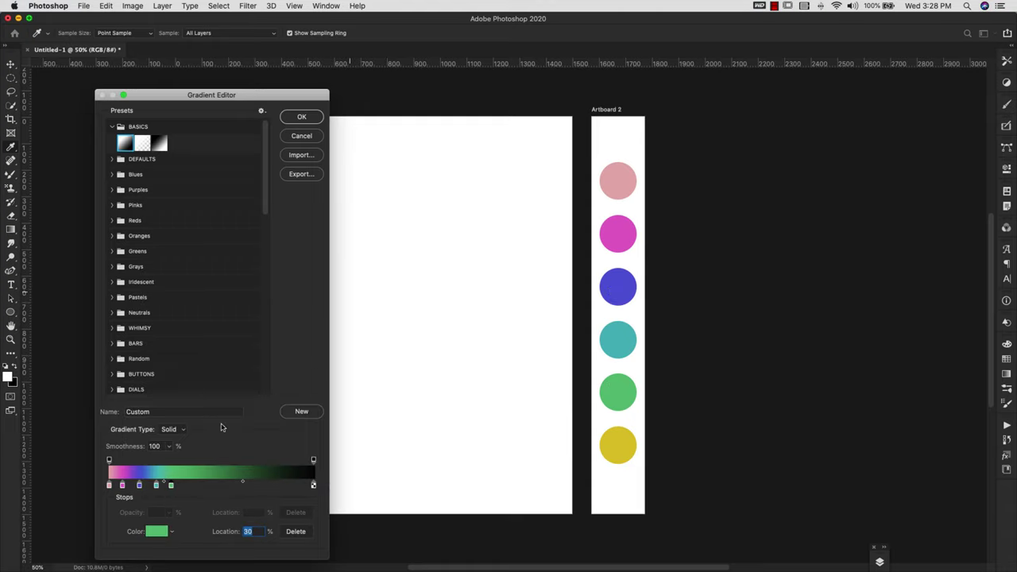
click(191, 485)
click(156, 531)
click(616, 444)
click(393, 293)
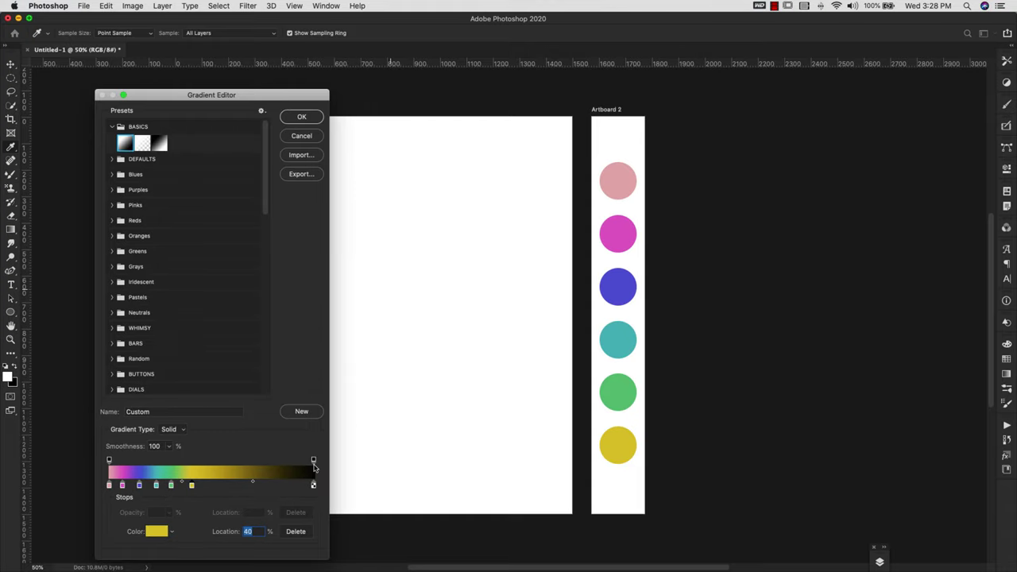
- Remove the black end stop and copy pink, magenta, blue, green and yellow stops across the right half, yellow at 100%
drag(313, 486, 296, 429)
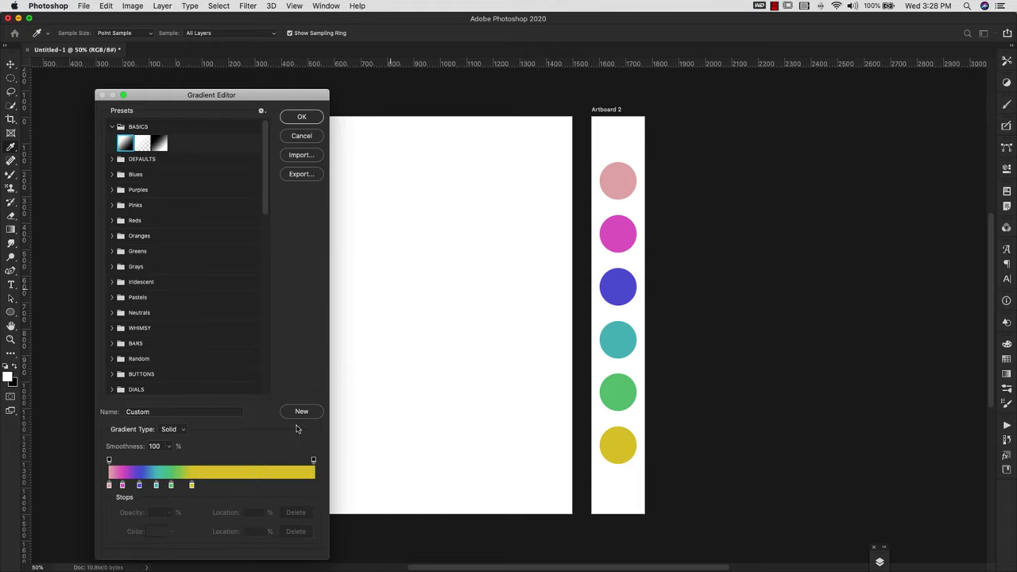
click(110, 484)
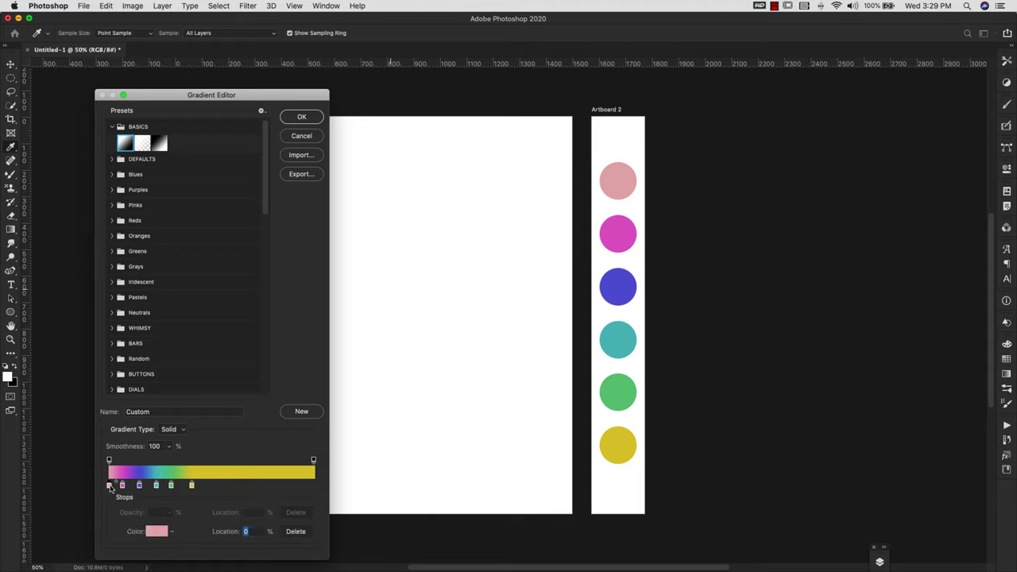
drag(114, 487, 208, 487)
drag(122, 487, 213, 492)
drag(139, 486, 258, 486)
drag(172, 486, 276, 486)
click(192, 486)
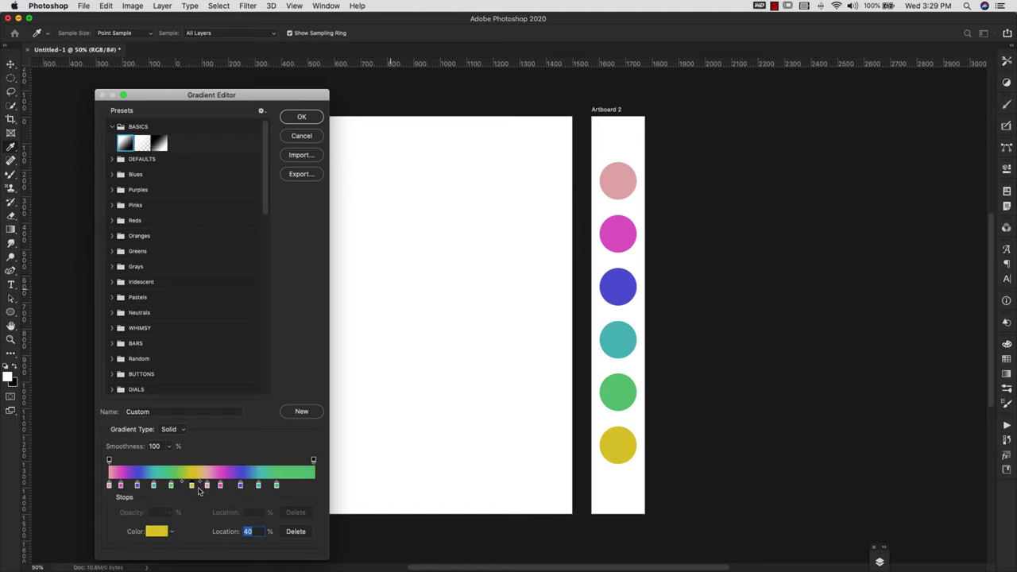
drag(198, 487, 291, 486)
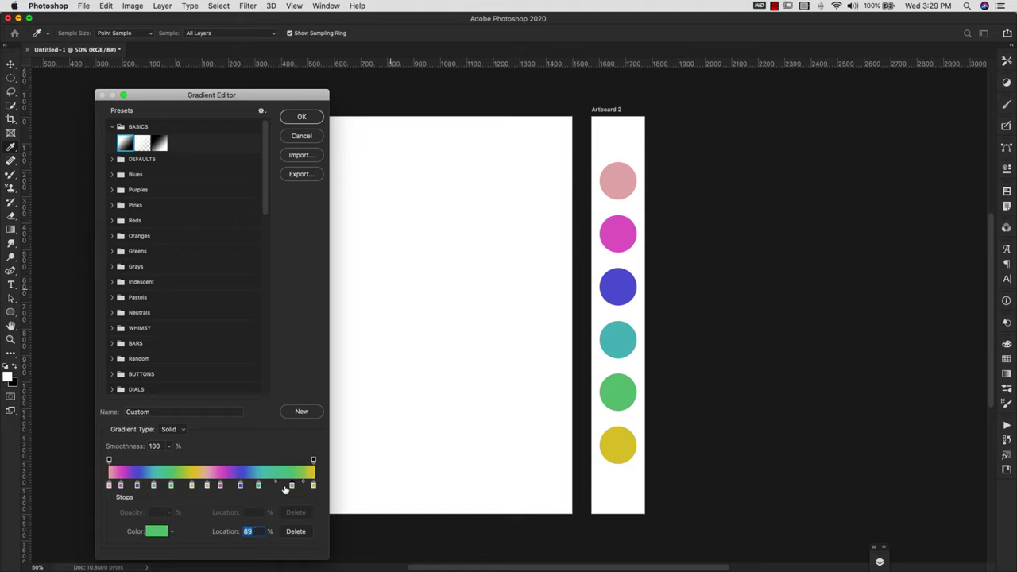
- Reposition stops: repeated teal to 79%, repeated pink to 51%, yellow to 43%
drag(258, 486, 187, 486)
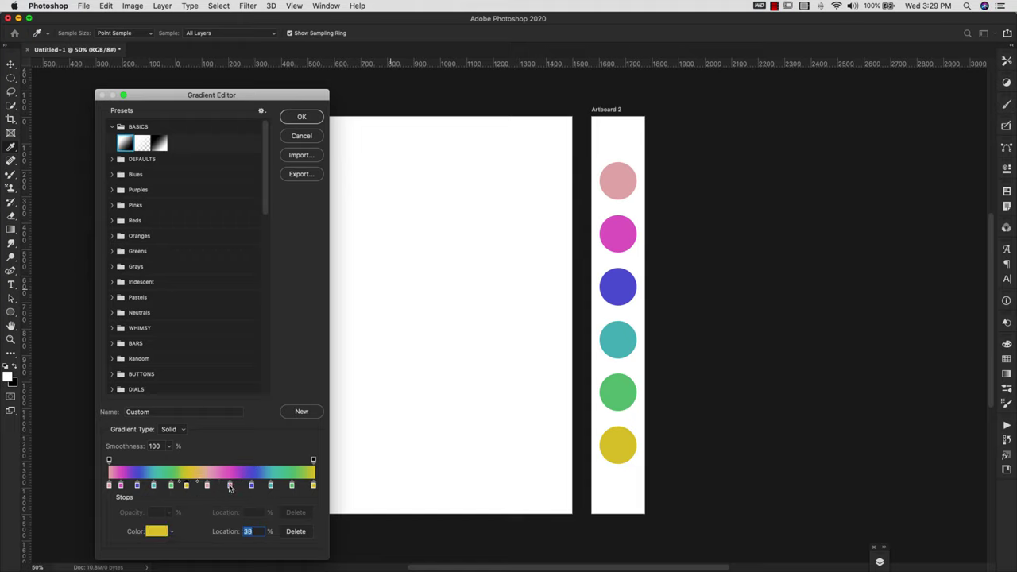
drag(230, 486, 175, 486)
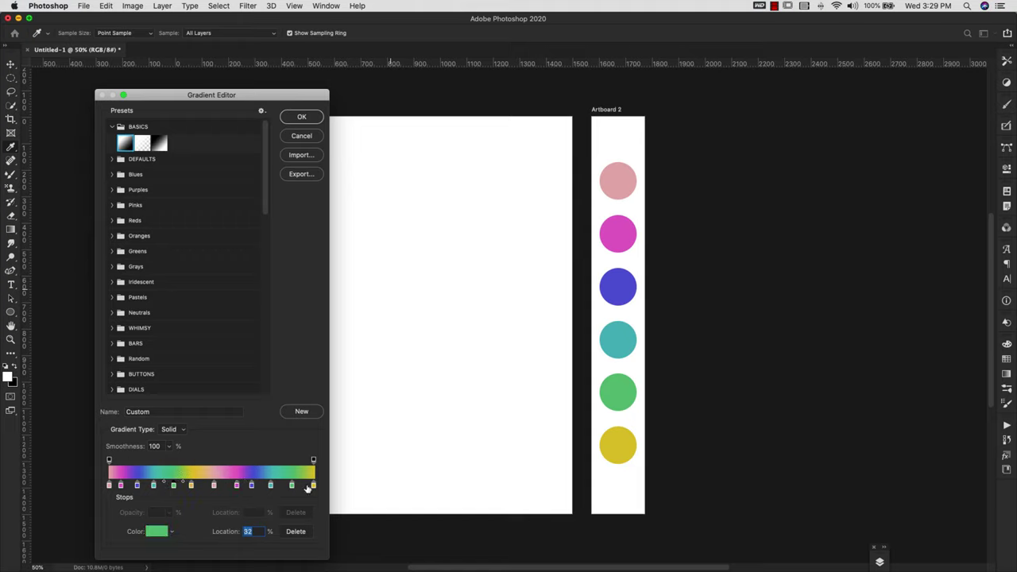
drag(218, 486, 125, 486)
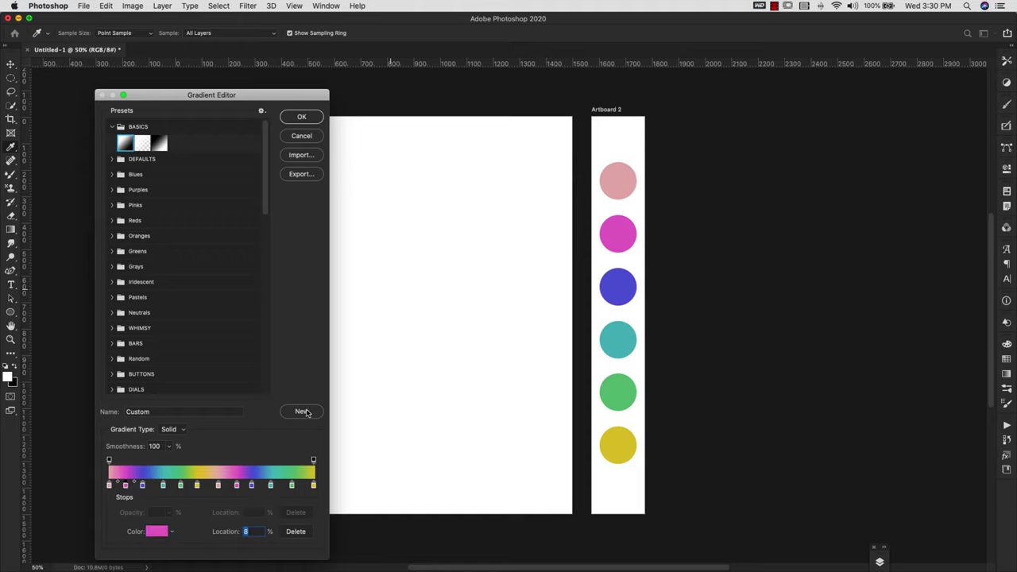
- Save the double rainbow gradient as a new preset, move it lower in the list, and accept it
click(302, 412)
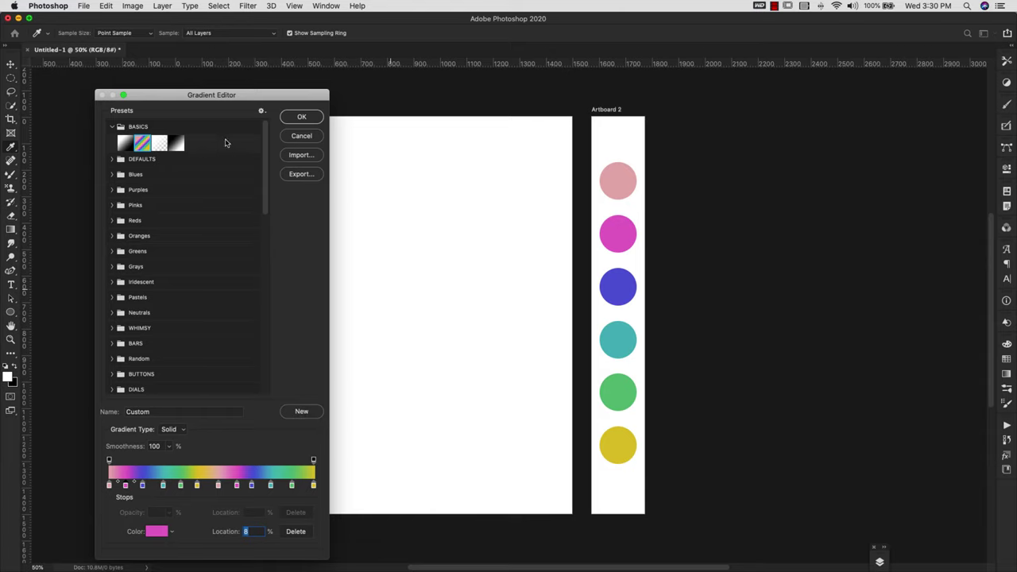
scroll(269, 143, down, 1)
drag(146, 134, 181, 409)
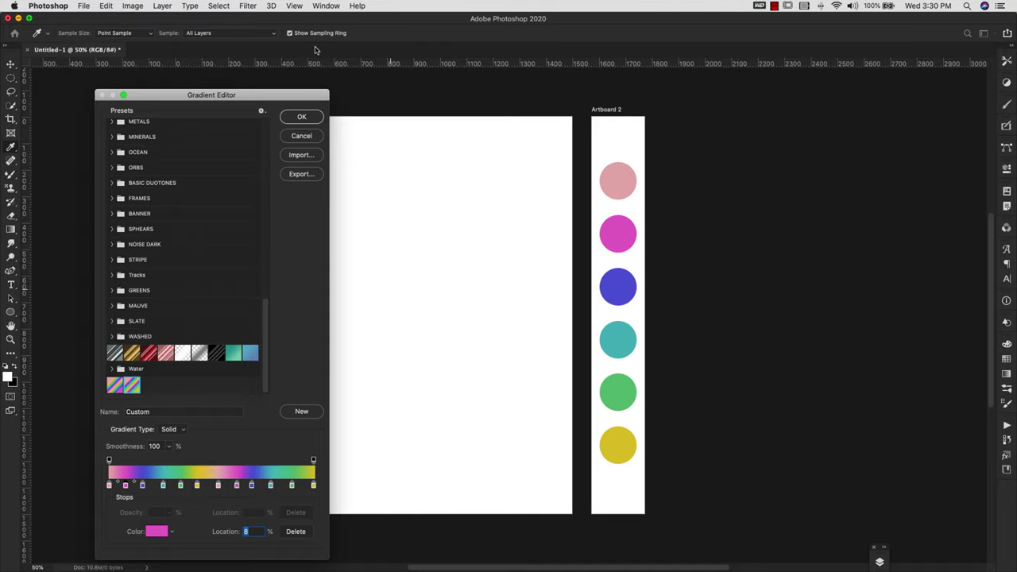
click(301, 117)
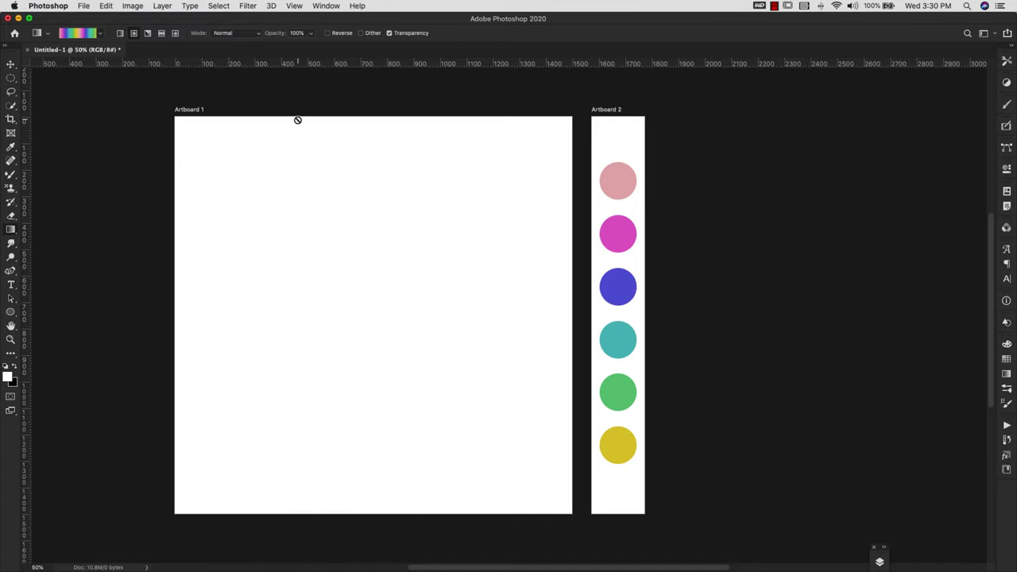
- Switch the gradient to Radial and start a new 1500 × 1500 px, 72 ppi document
click(135, 35)
click(85, 6)
click(92, 24)
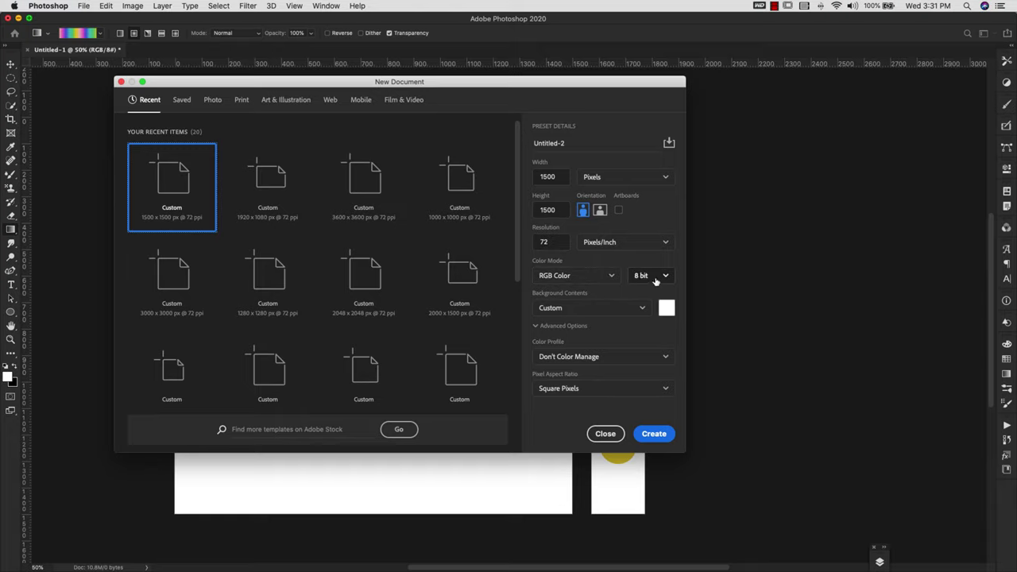
- Create the document, unlock the background as Layer 0, and drag a radial rainbow gradient from the centre
click(658, 435)
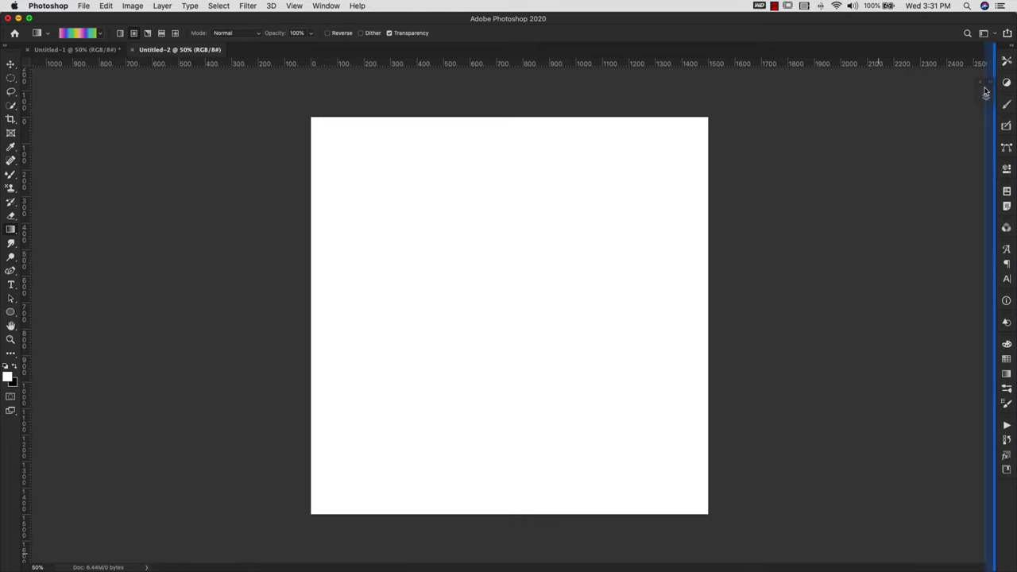
click(986, 61)
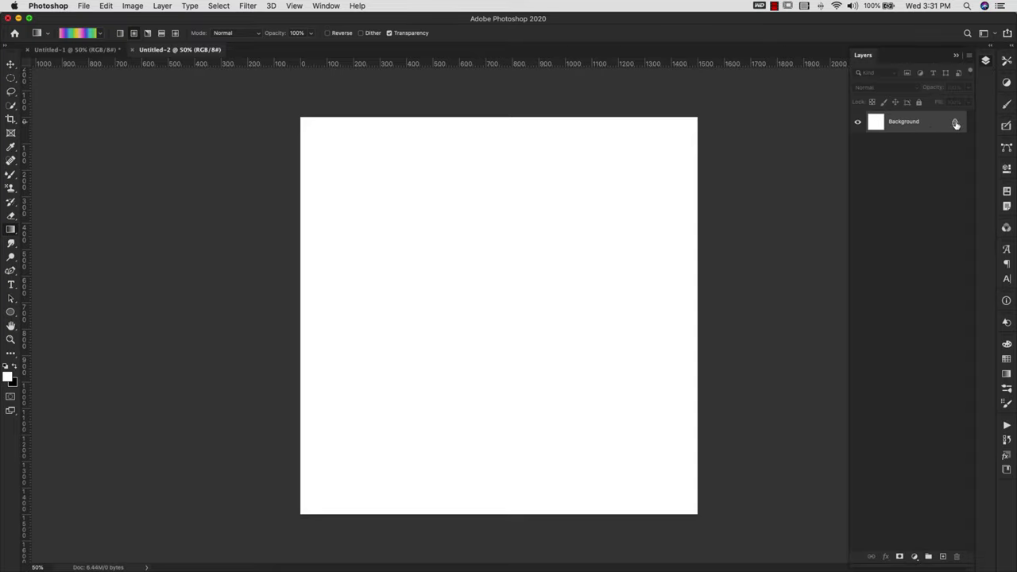
click(955, 124)
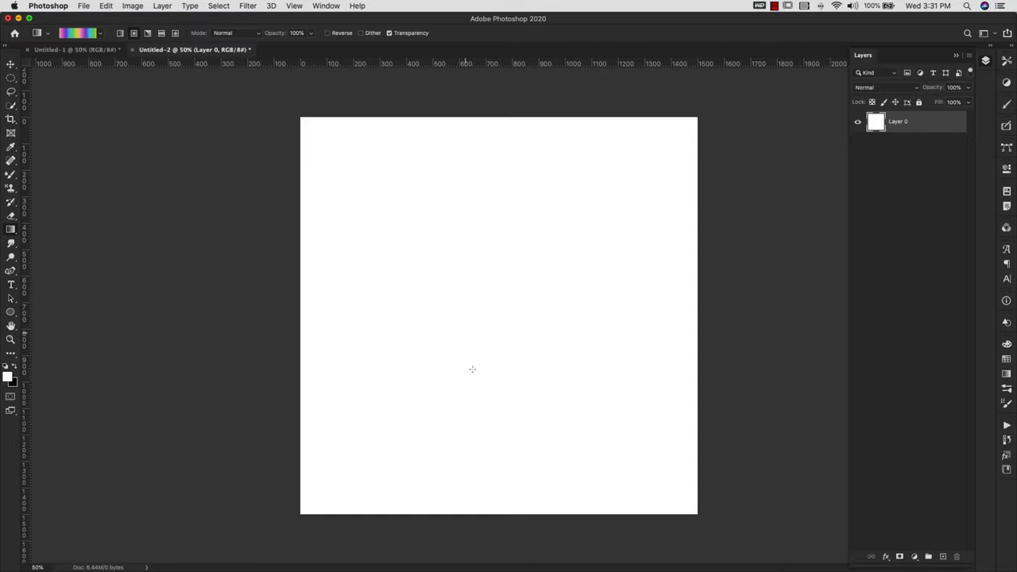
drag(509, 311, 814, 27)
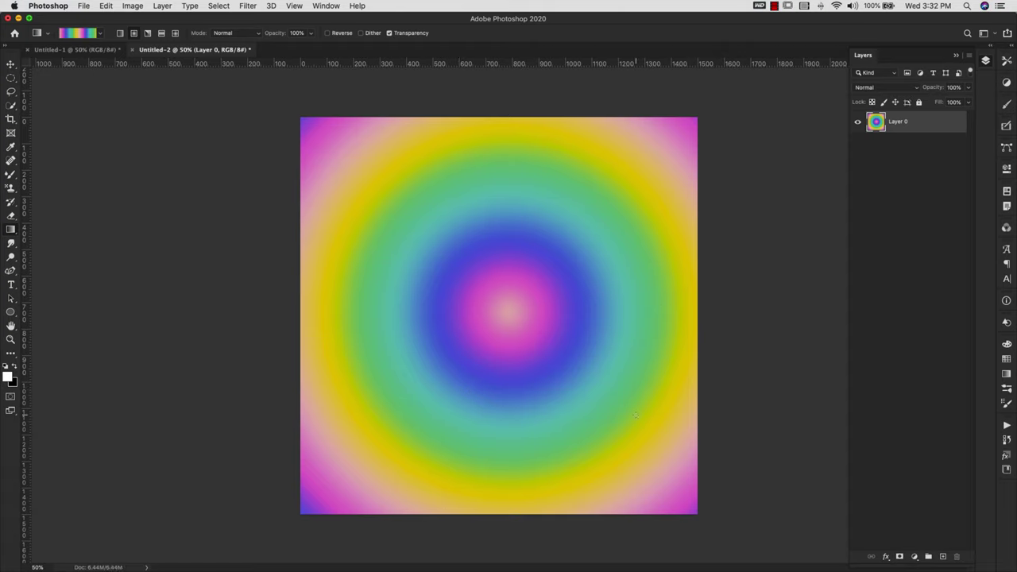
- Convert Layer 0 to a smart object and open Filter > Distort > Wave
right_click(925, 127)
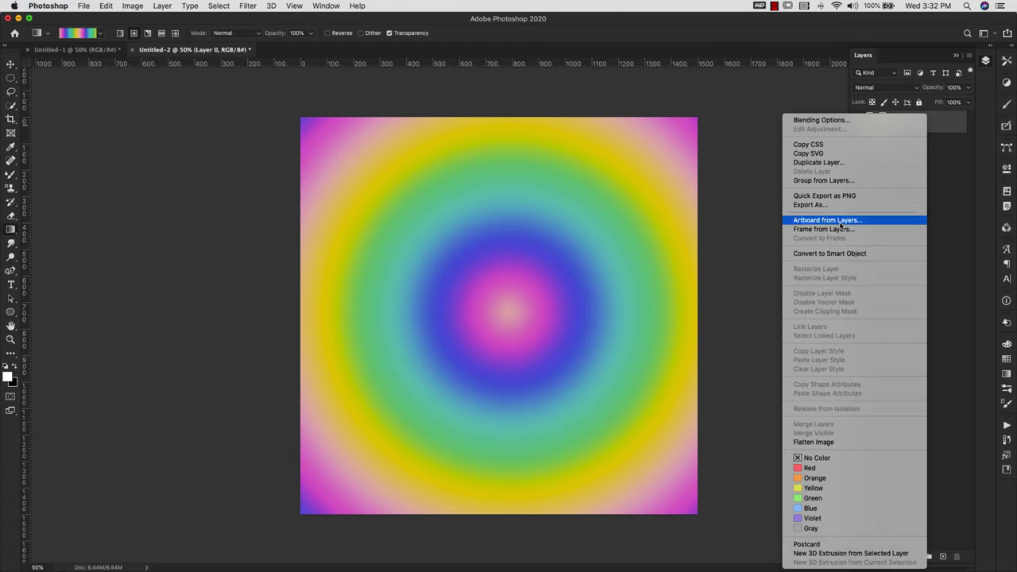
click(838, 254)
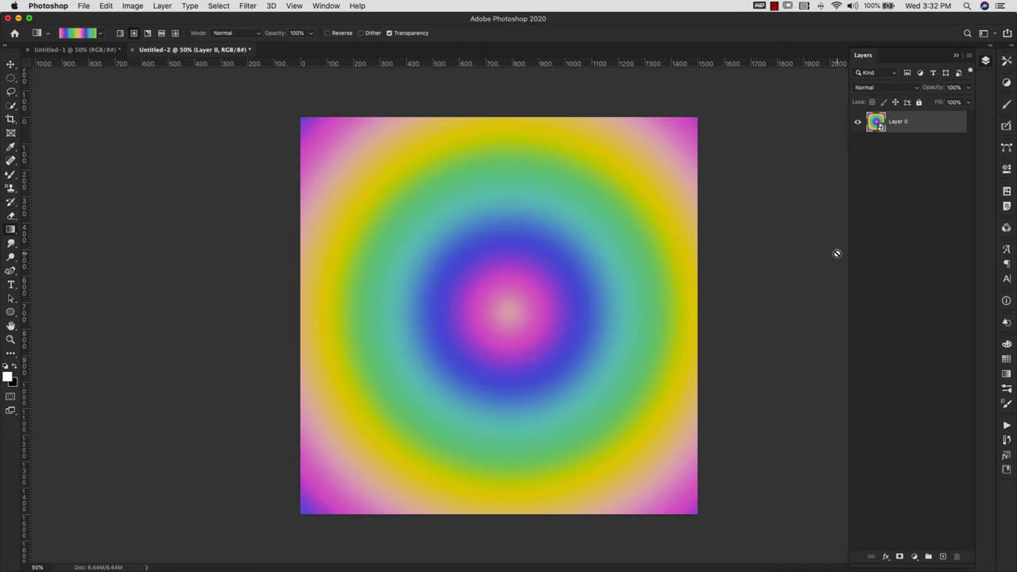
click(248, 7)
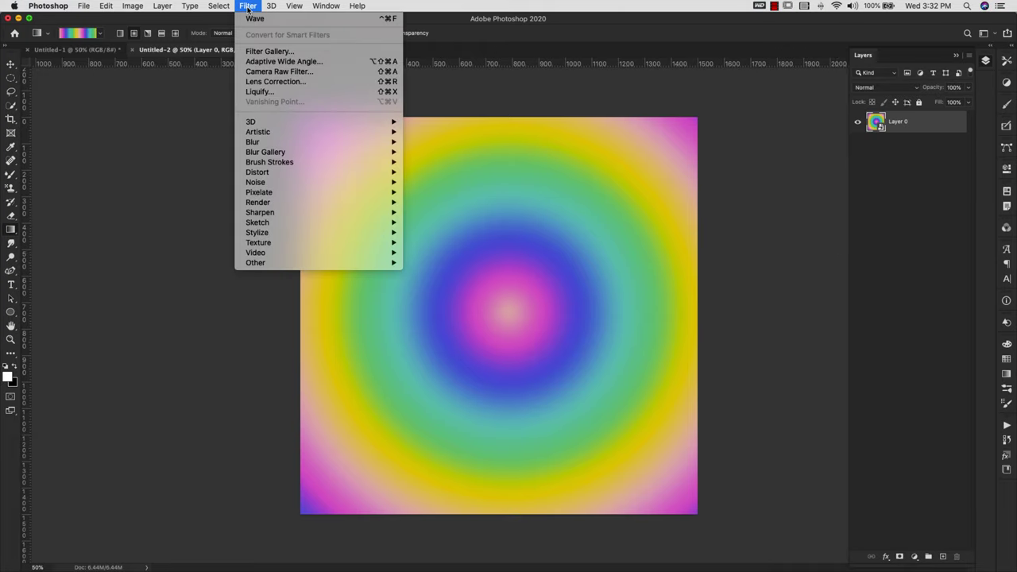
mouse_move(267, 172)
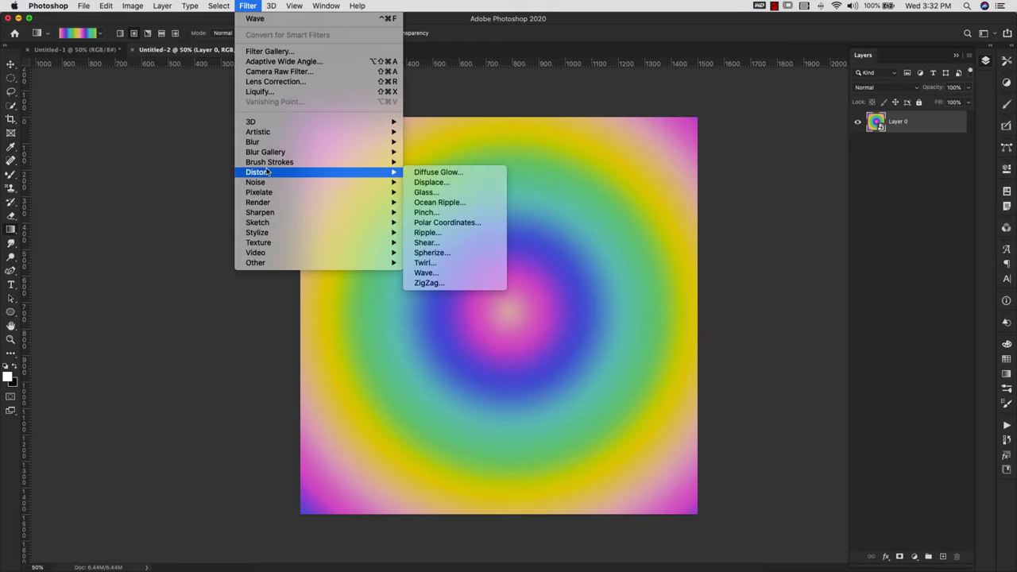
click(459, 273)
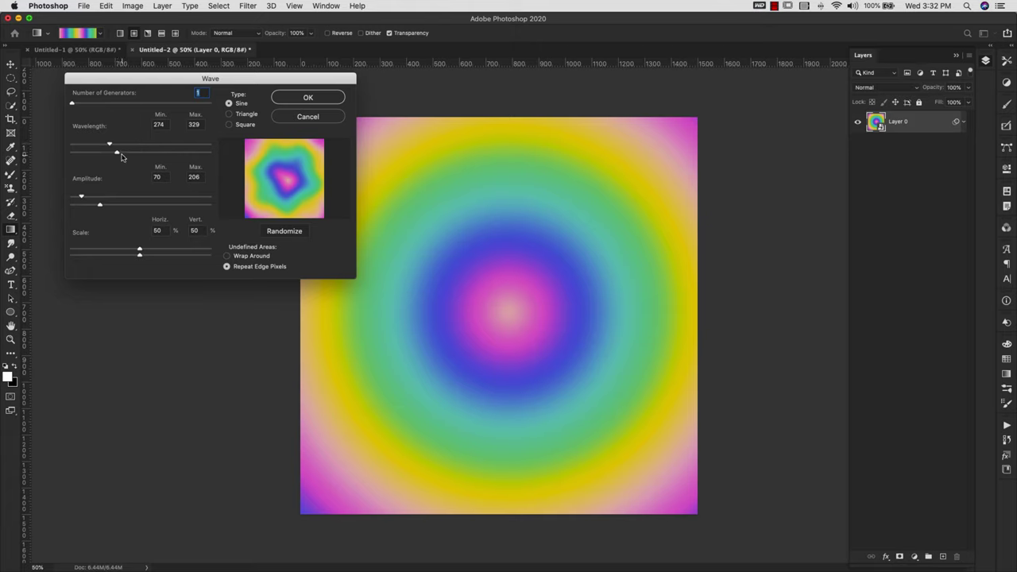
- Raise the Wave filter's maximum wavelength to 398 and apply it to Layer 0
mouse_move(118, 152)
mouse_down()
mouse_move(145, 154)
mouse_move(115, 155)
mouse_up()
click(303, 98)
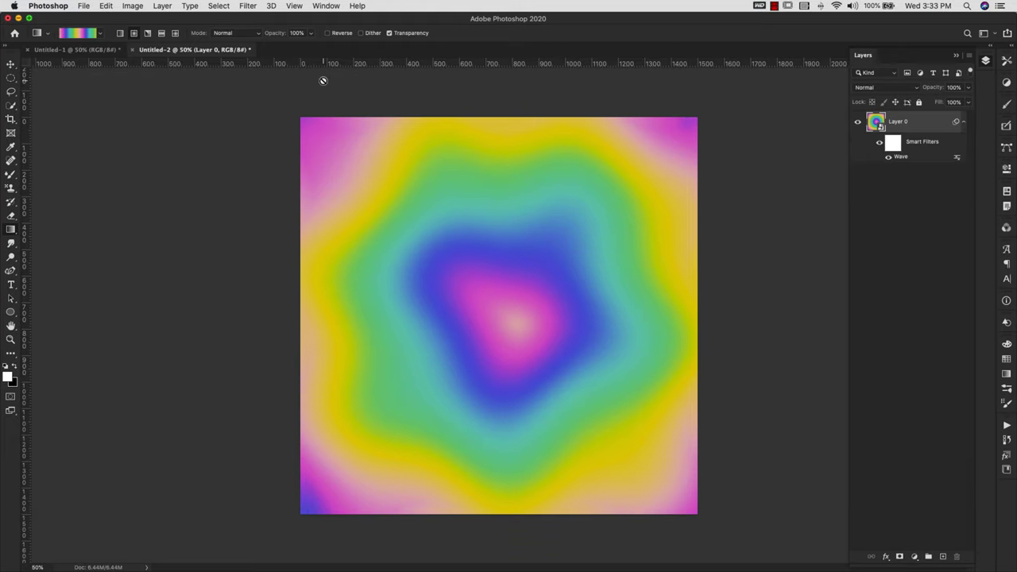
click(247, 8)
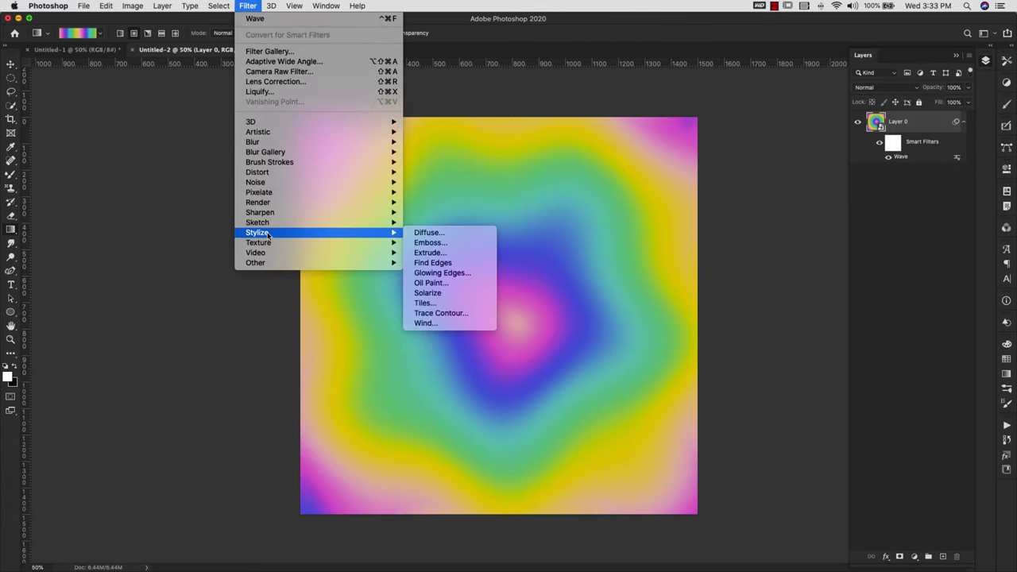
mouse_move(277, 174)
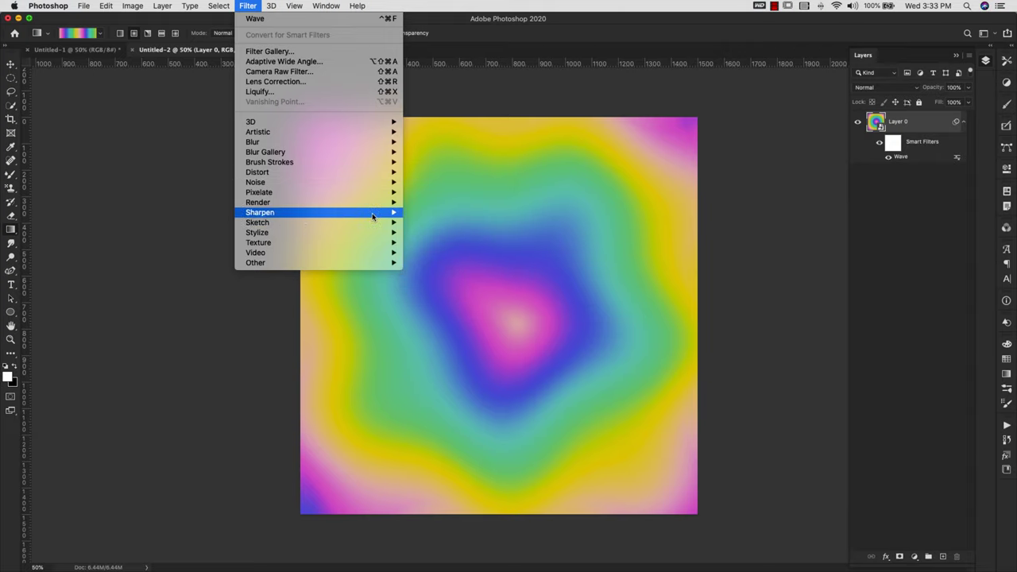
mouse_move(363, 231)
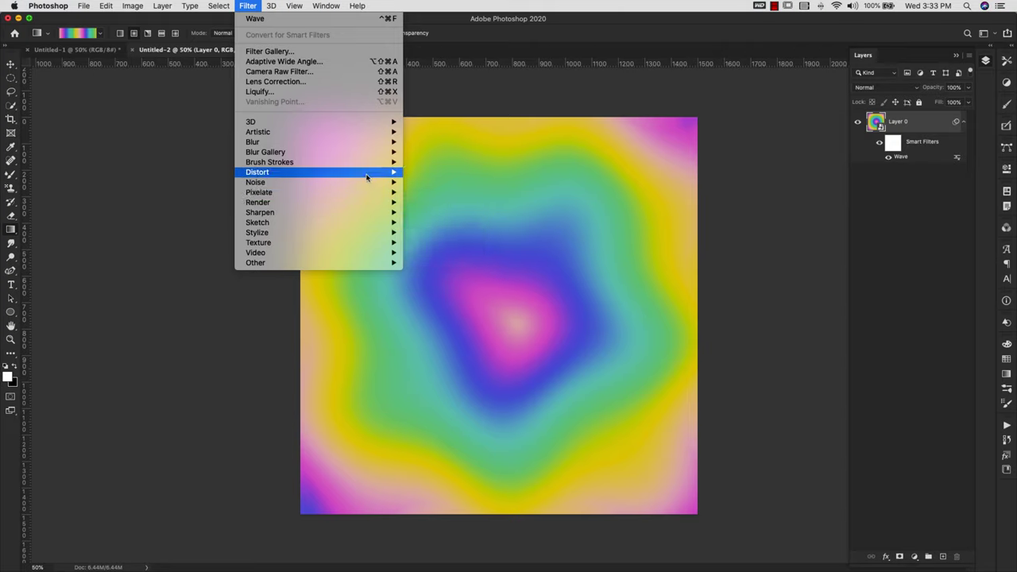
mouse_move(366, 177)
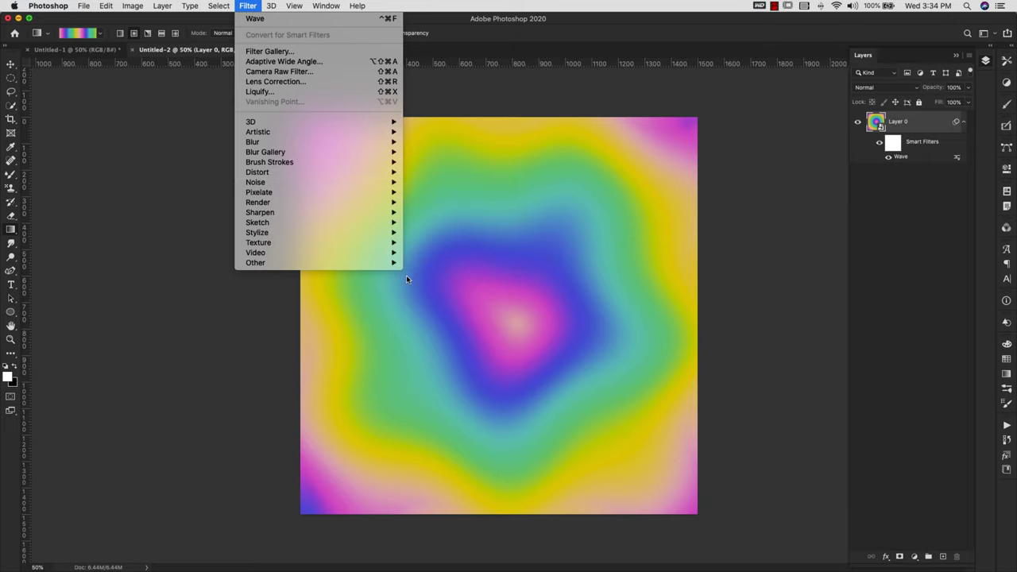
click(85, 85)
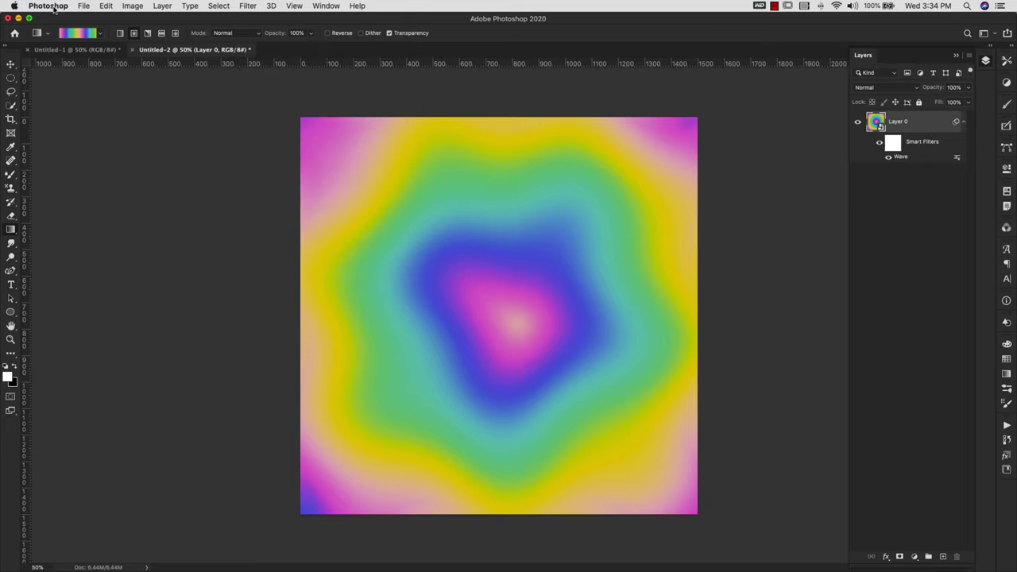
click(54, 8)
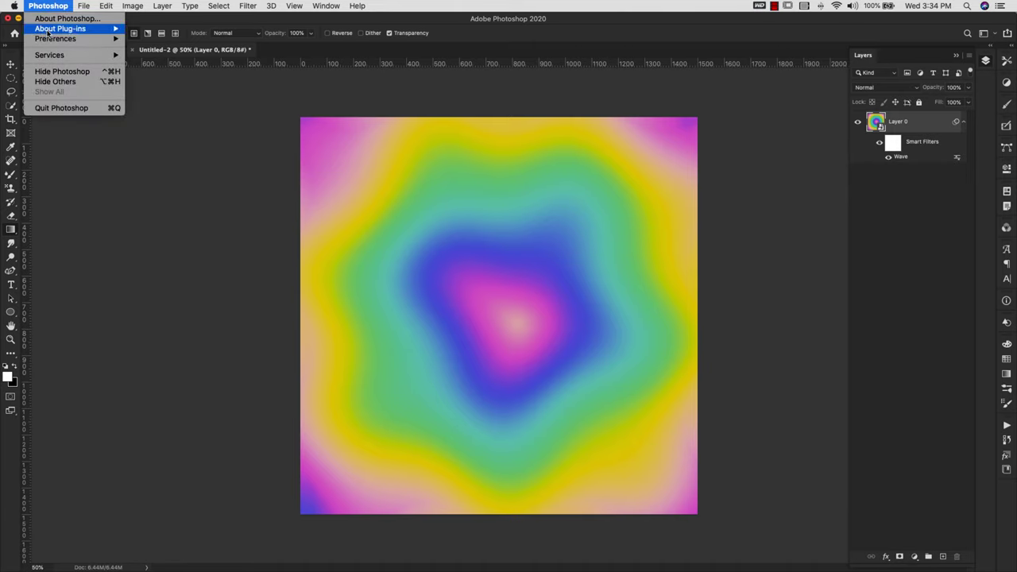
mouse_move(47, 41)
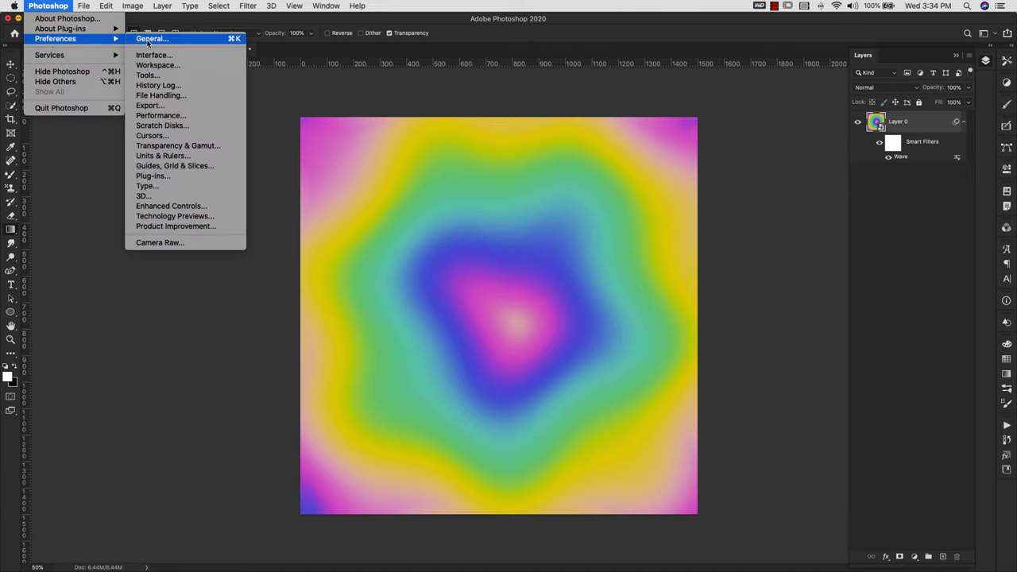
click(159, 176)
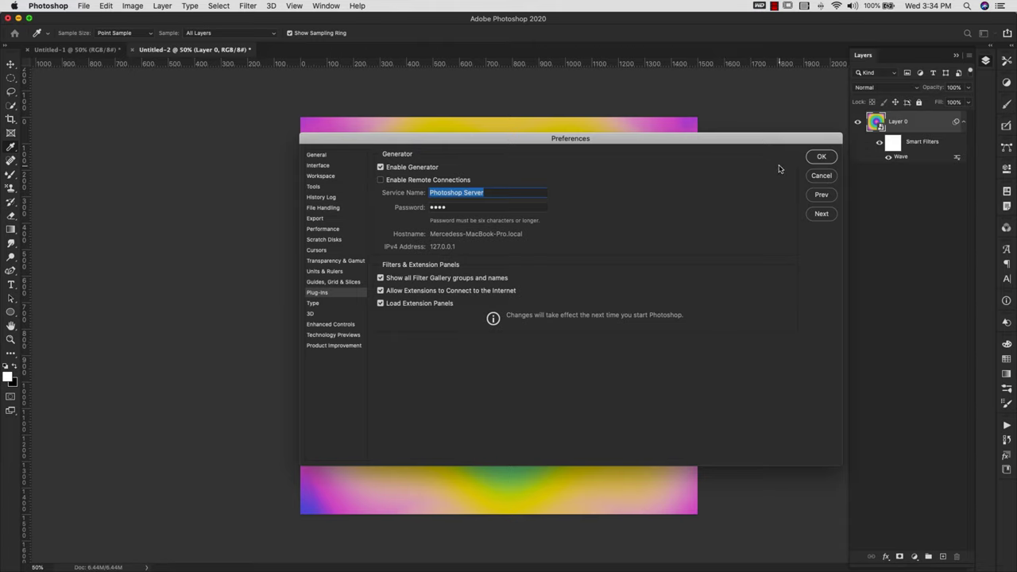
click(820, 156)
key(g)
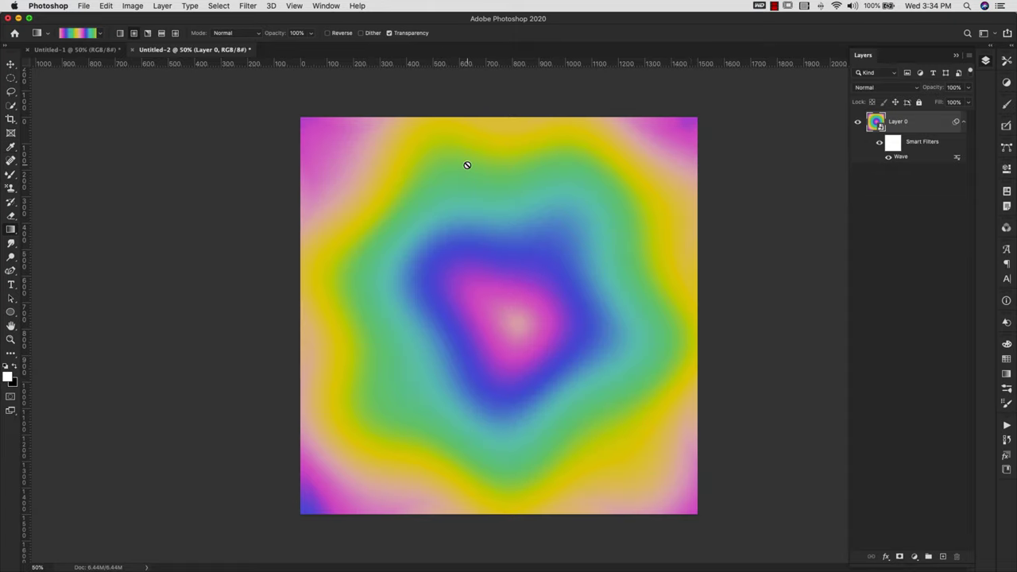
- Add Layer 1, fill it with white using Alt+Backspace, and convert it to a smart object
click(943, 556)
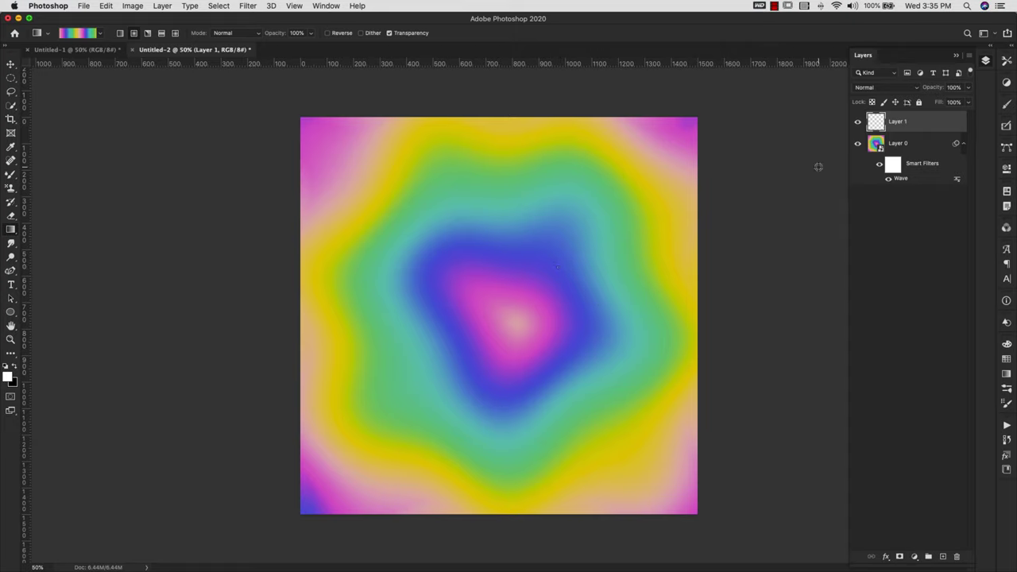
key(alt+BackSpace)
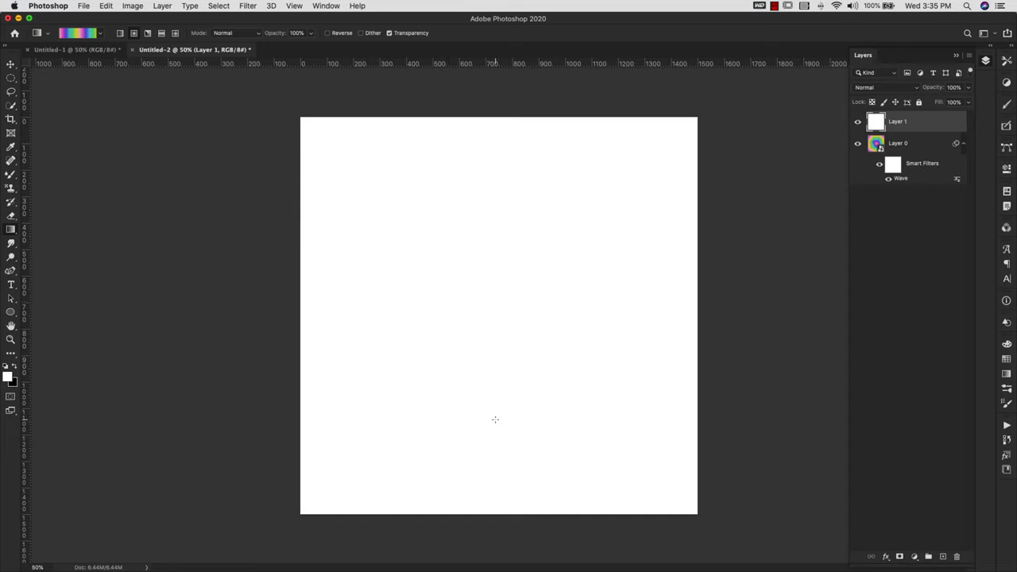
right_click(936, 124)
click(852, 252)
- Render grey clouds across Layer 1 with Filter > Render > Clouds
click(247, 5)
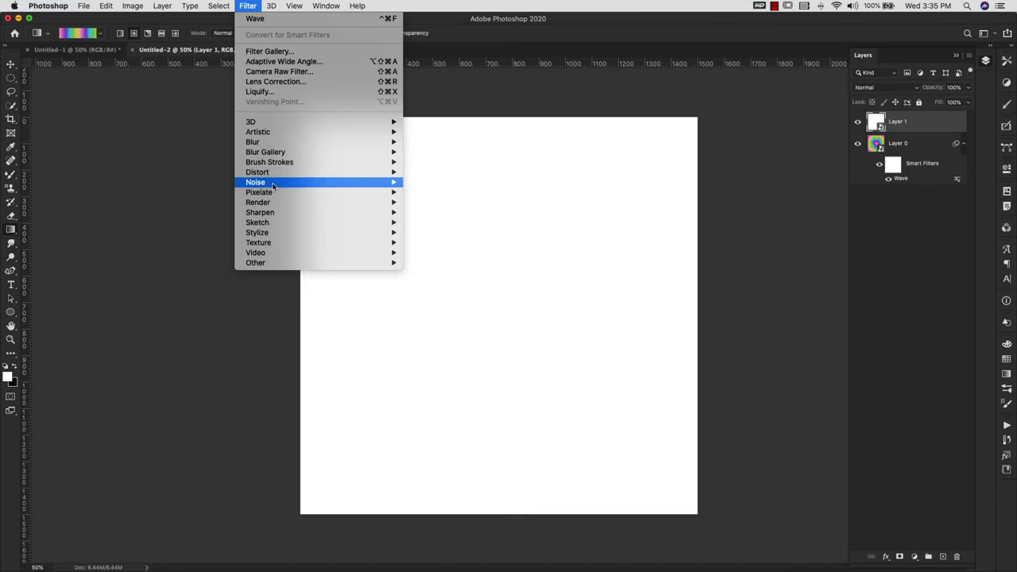
mouse_move(374, 203)
click(428, 242)
- Apply a Twirl distortion to the clouds at angle 100
click(248, 6)
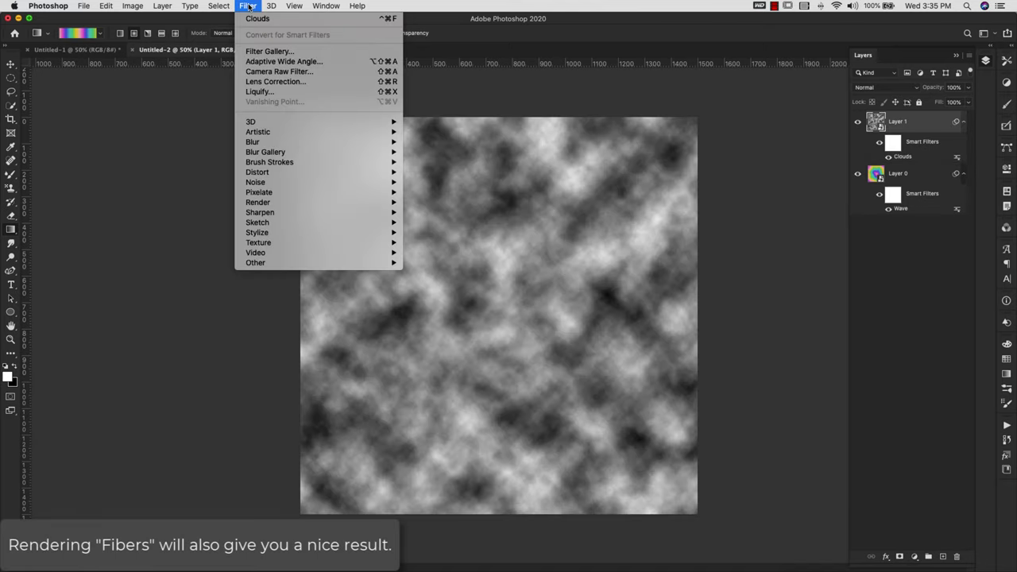
mouse_move(293, 173)
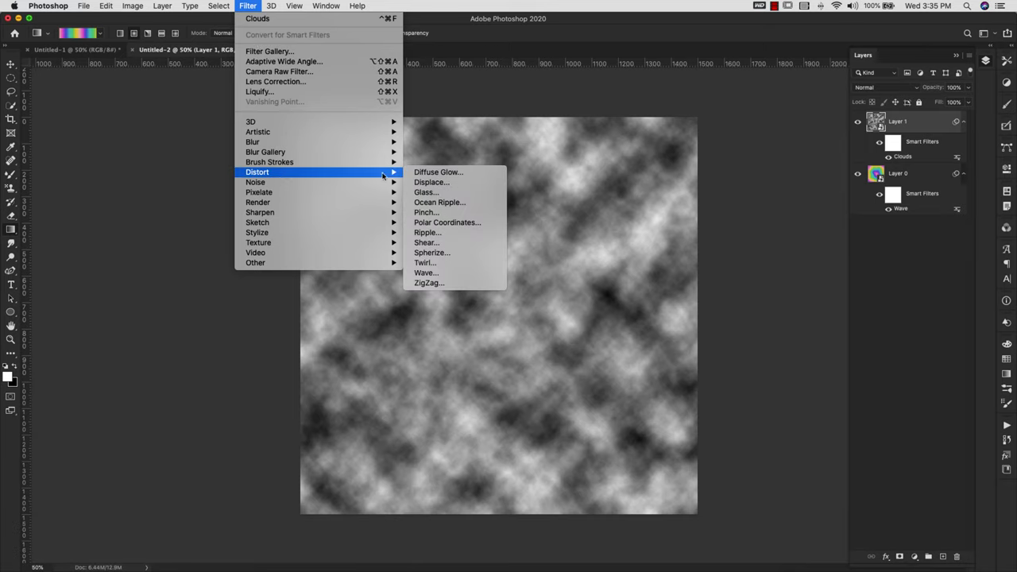
click(423, 265)
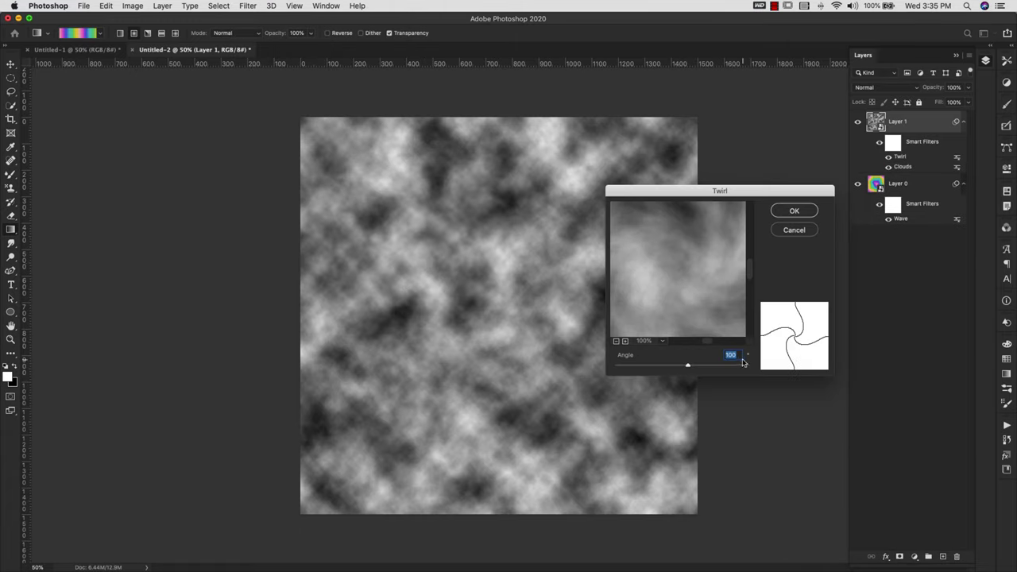
click(616, 341)
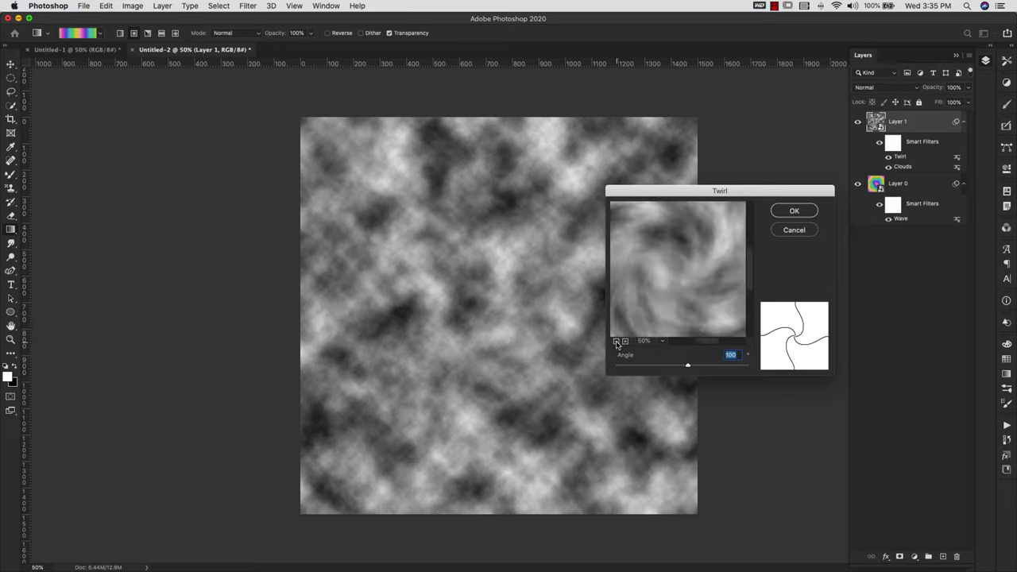
click(616, 341)
click(616, 340)
click(617, 341)
click(616, 340)
click(616, 341)
click(616, 341)
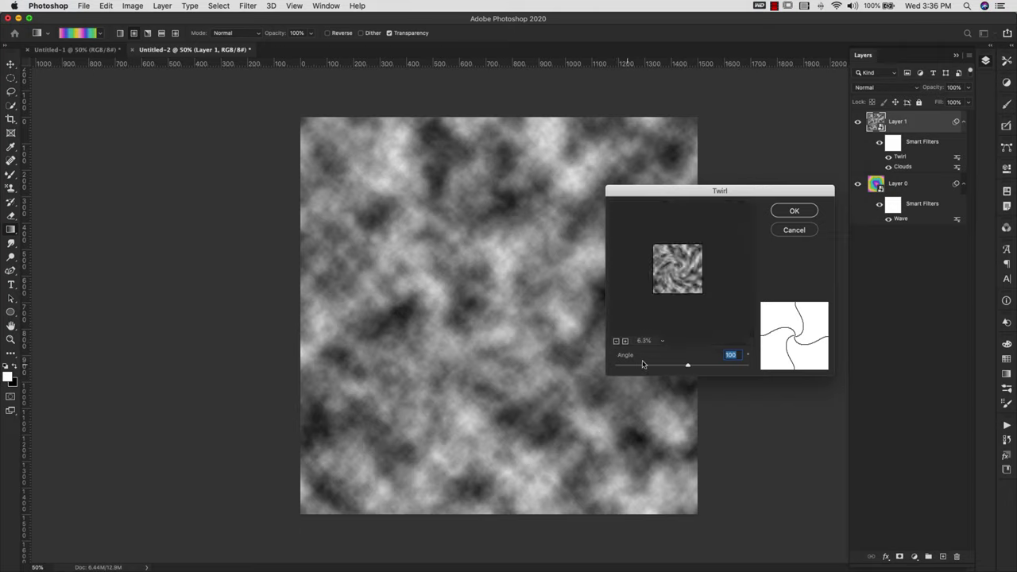
mouse_move(690, 366)
mouse_down()
mouse_move(730, 366)
mouse_move(689, 365)
mouse_up()
text(100)
click(794, 210)
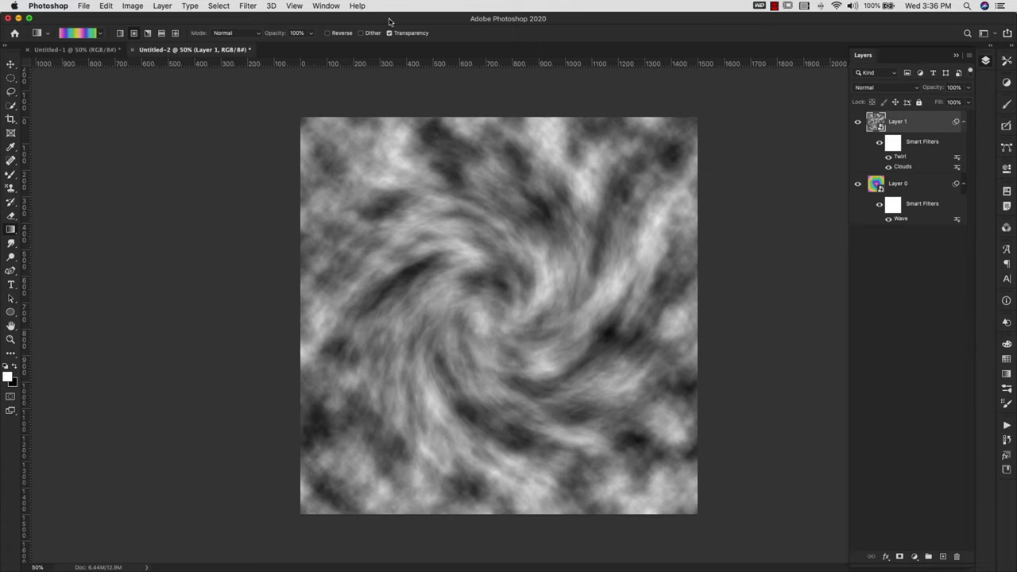
- Apply a Pinch distortion at amount 70 to the swirled clouds
click(248, 6)
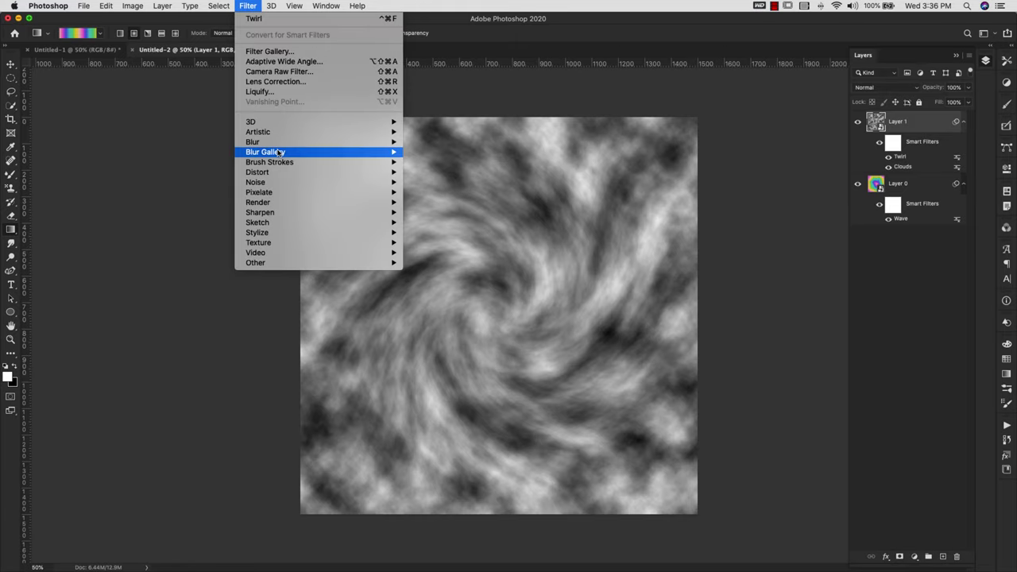
mouse_move(319, 177)
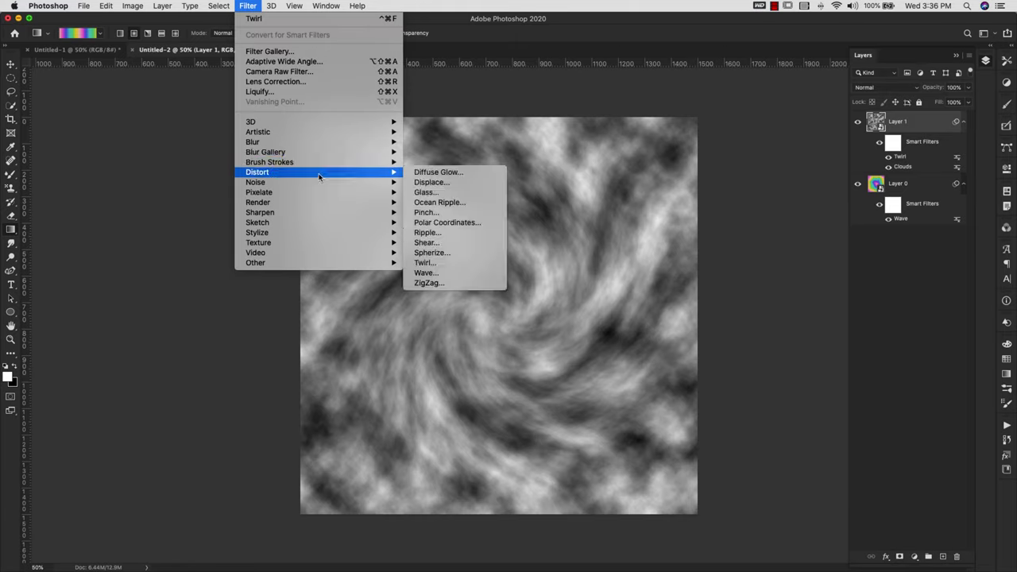
click(429, 213)
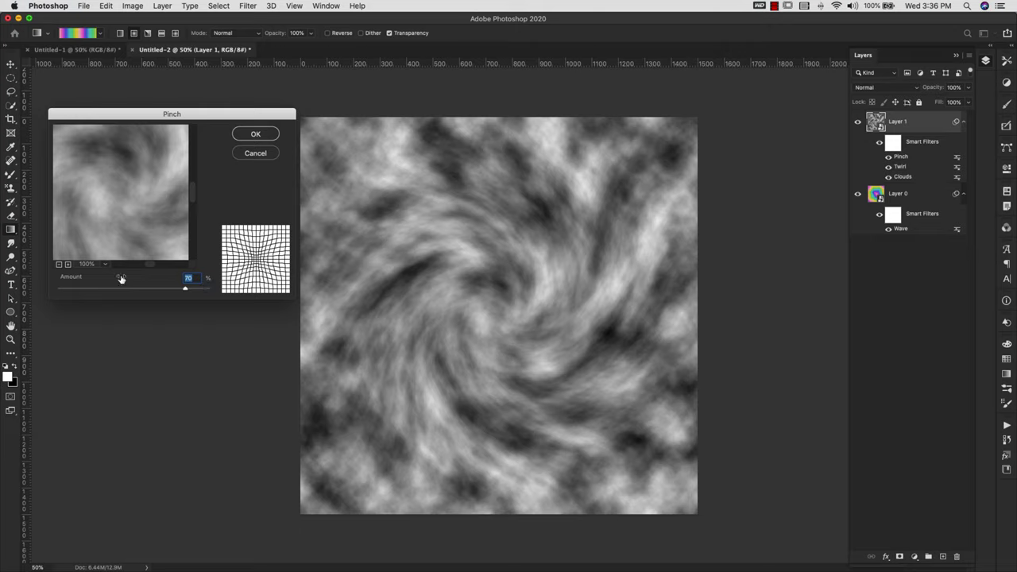
click(58, 264)
click(58, 264)
click(58, 264)
click(58, 264)
click(58, 263)
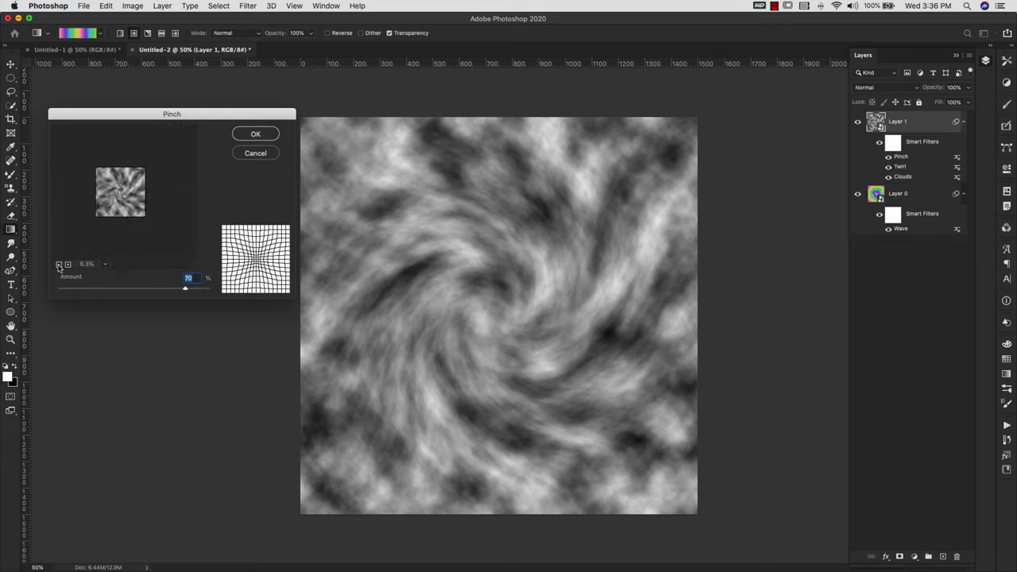
click(256, 135)
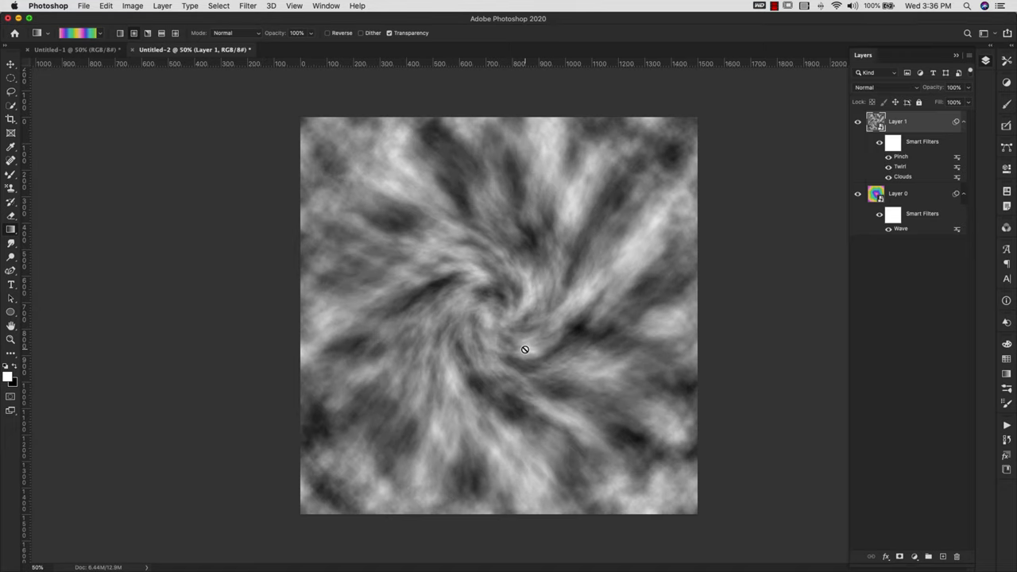
- Add a second Pinch at amount 100
click(246, 6)
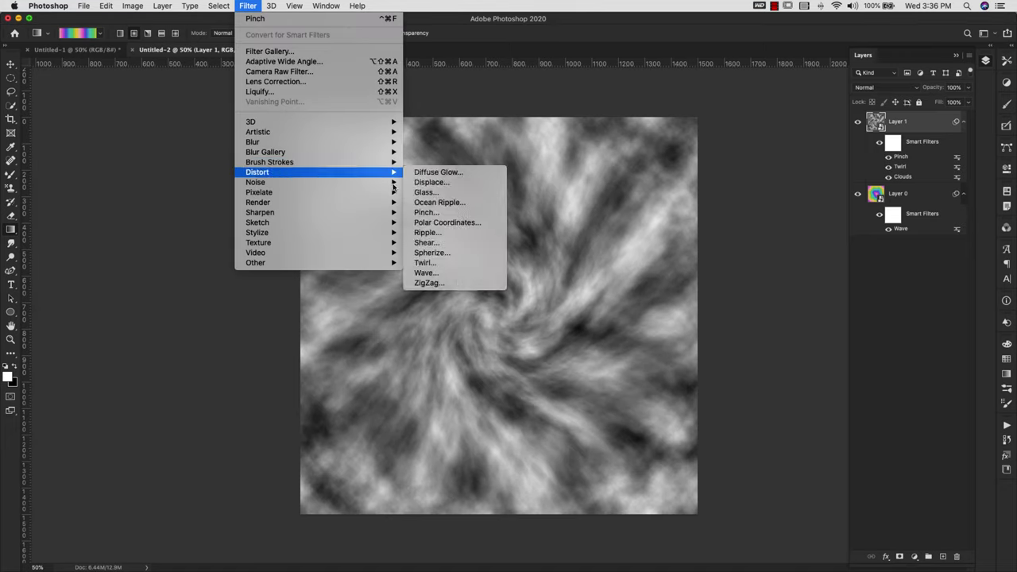
mouse_move(372, 170)
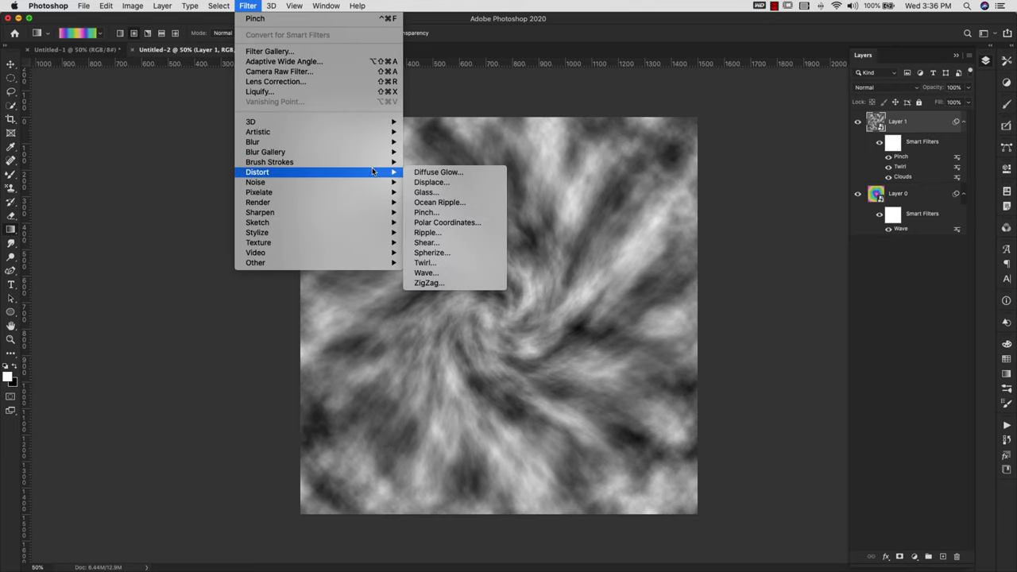
click(440, 213)
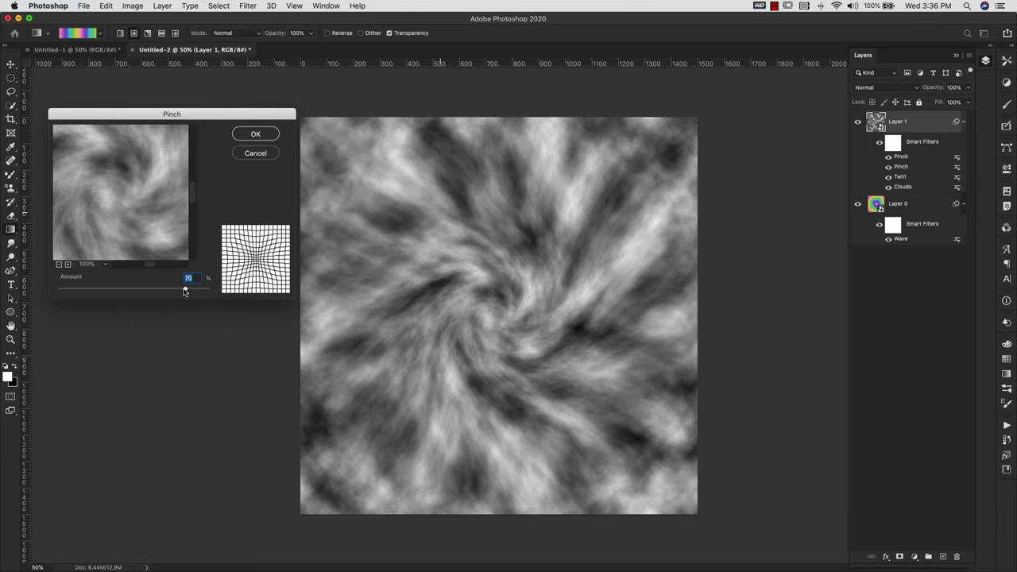
drag(184, 290, 223, 292)
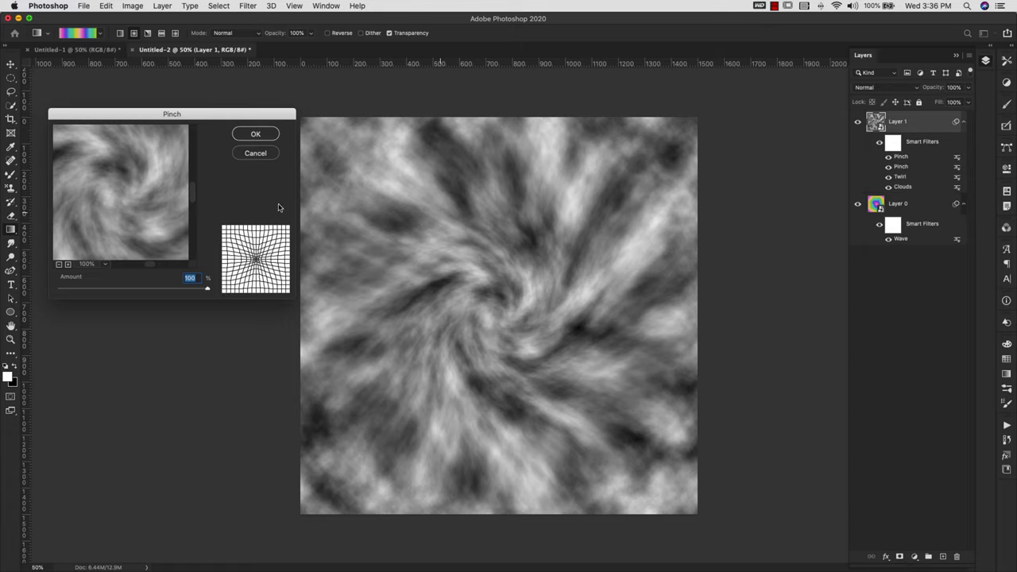
click(254, 134)
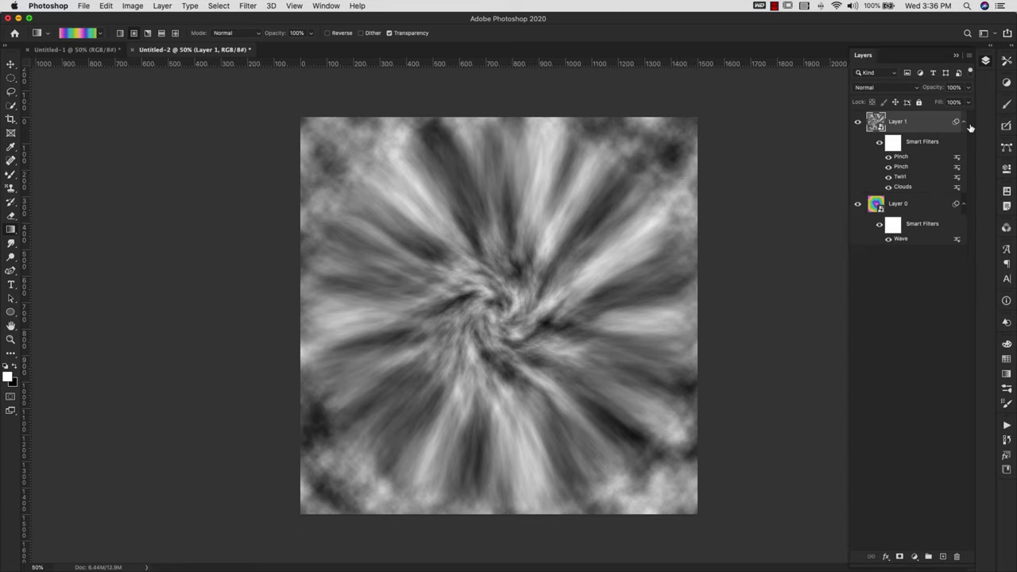
- Scale Layer 1's cloud starburst up to about 148.7% so its streaks fill the canvas
key(v)
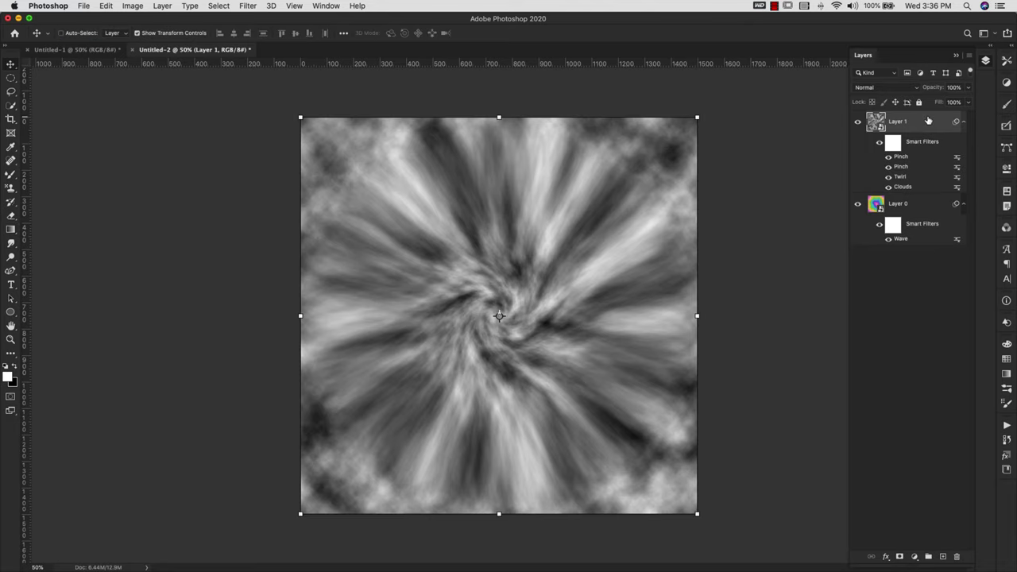
click(698, 118)
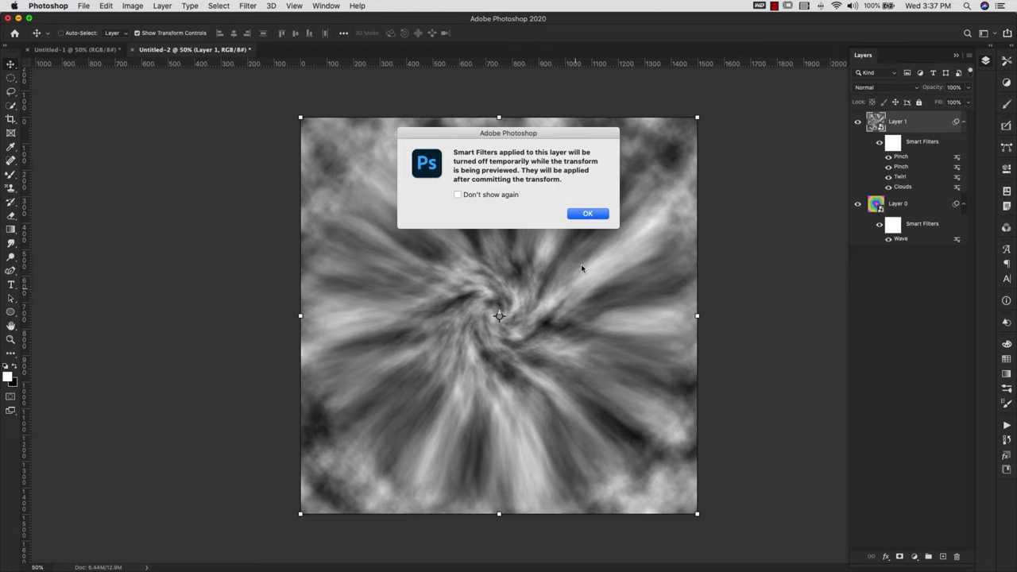
click(588, 214)
drag(697, 117, 826, 51)
key(Return)
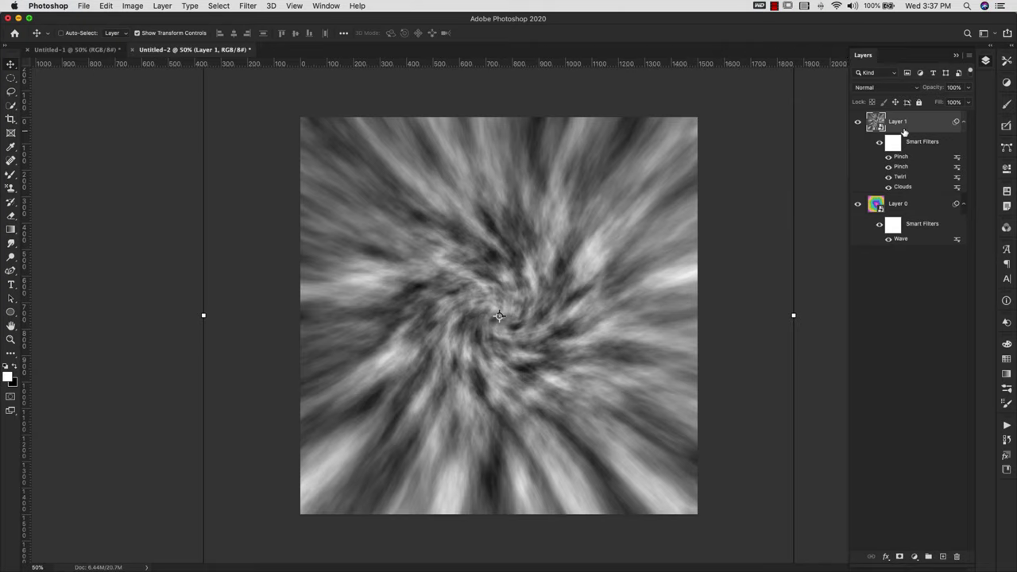
- Set Layer 1 to Linear Dodge (Add) and apply Levels with midtone input 0.45
click(903, 89)
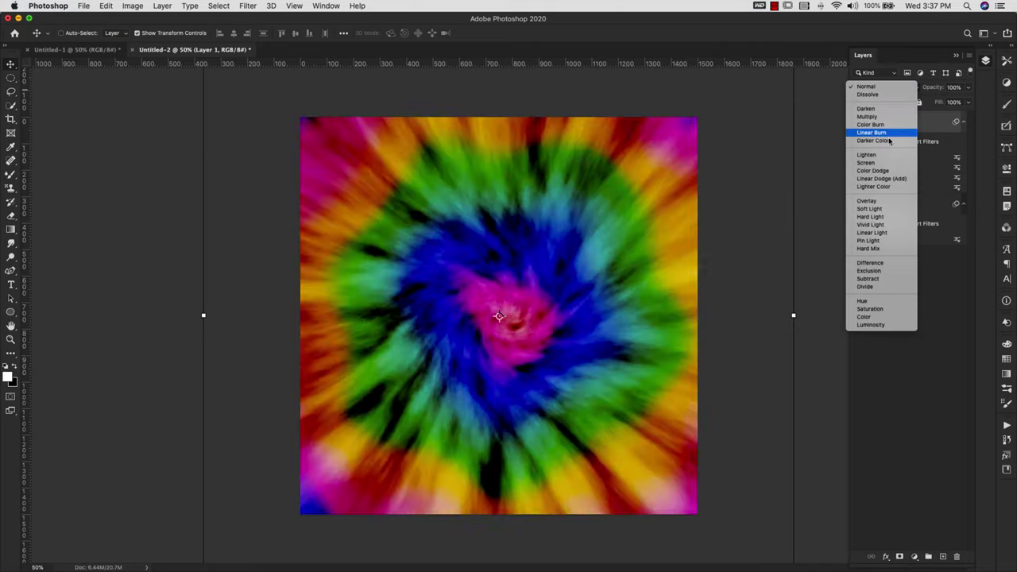
click(885, 180)
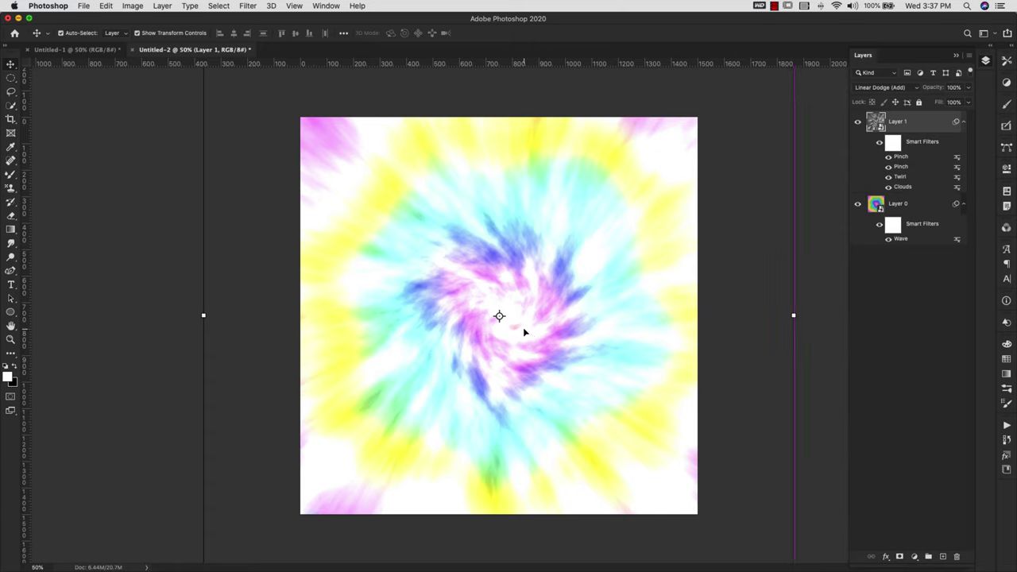
key(super+l)
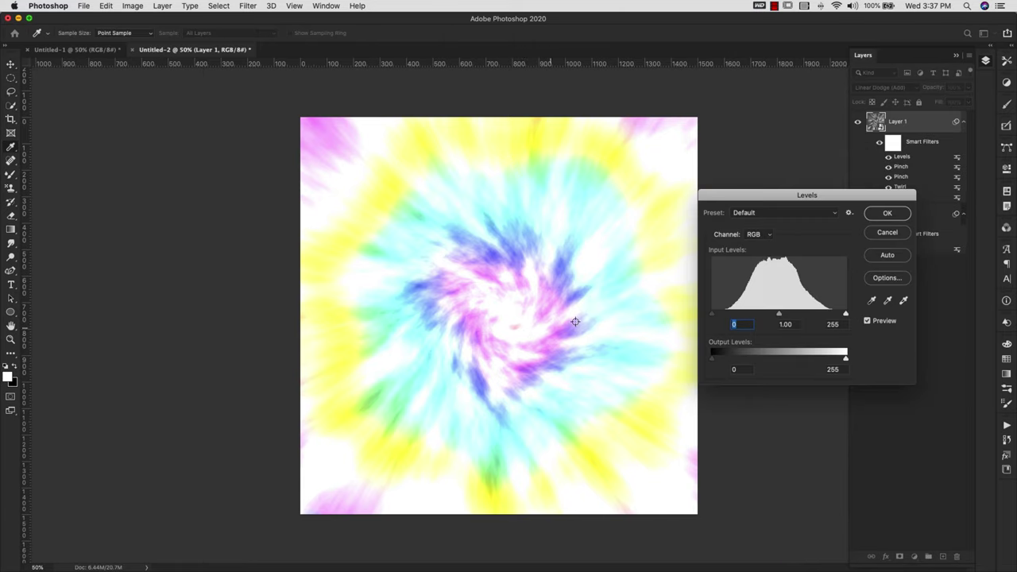
drag(797, 201, 740, 154)
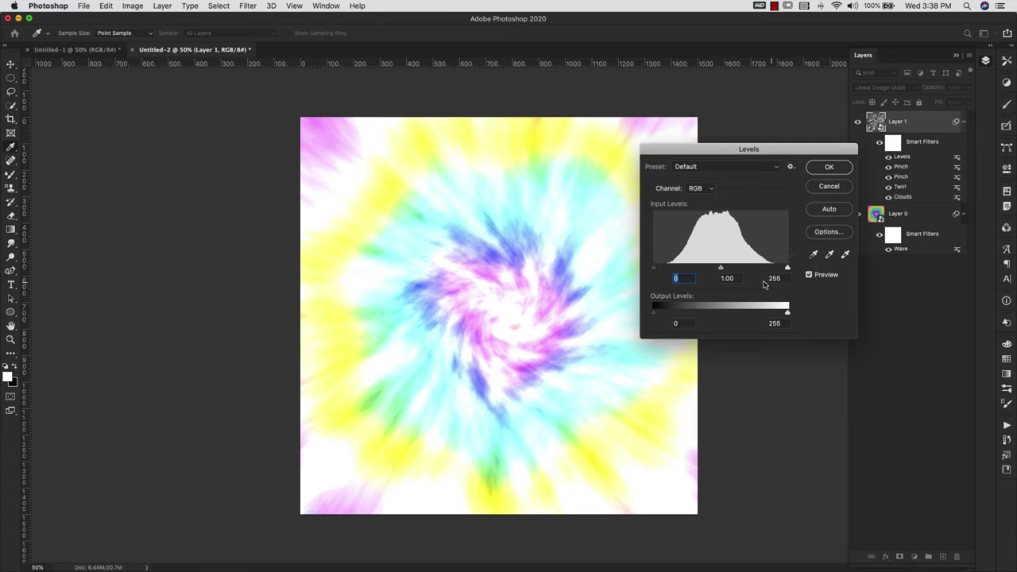
drag(722, 270, 750, 271)
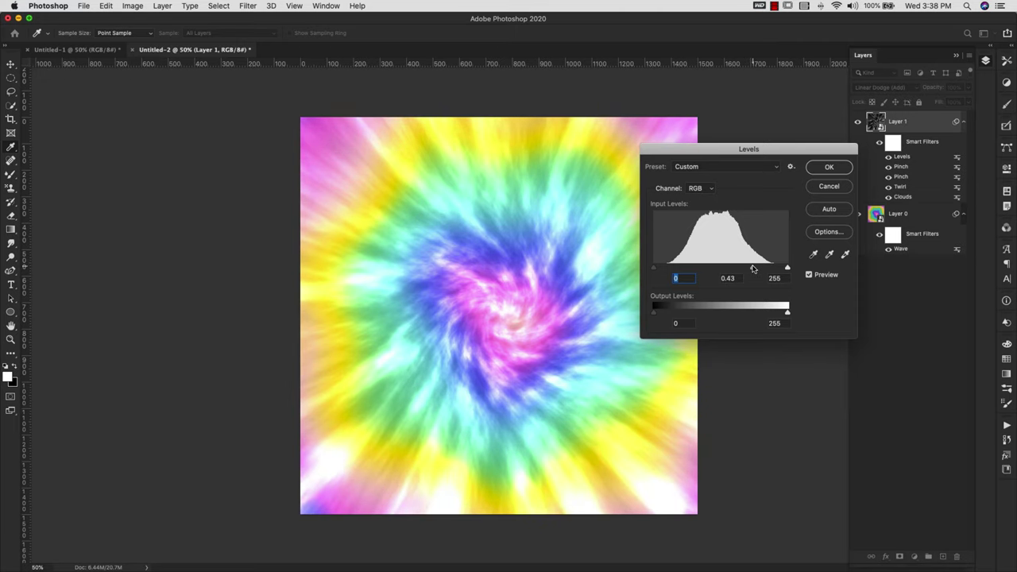
key(Tab)
click(737, 278)
key(BackSpace)
text(5)
click(826, 168)
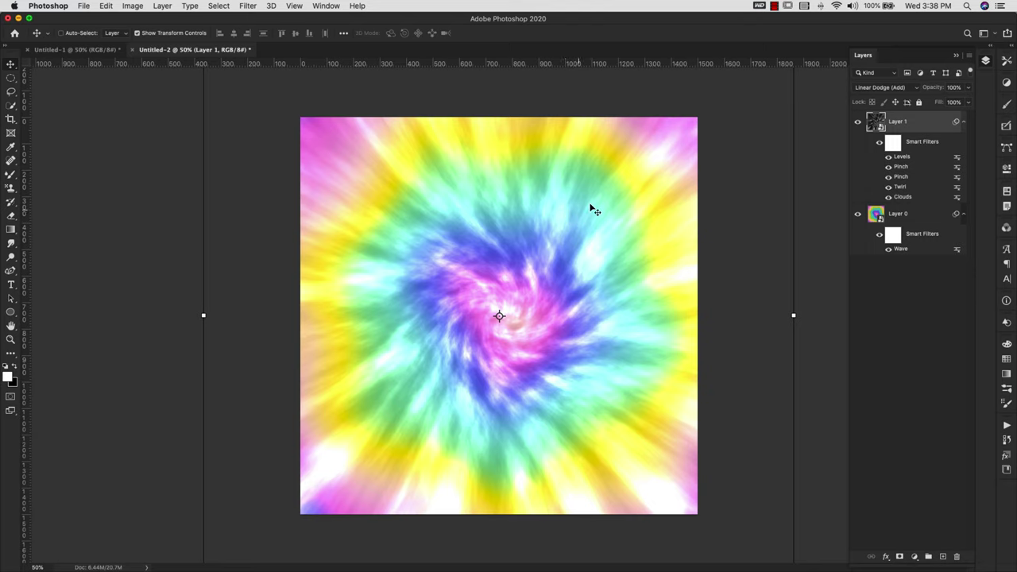
- Apply a Ripple filter to Layer 1 with Size Medium and Amount -999
click(248, 6)
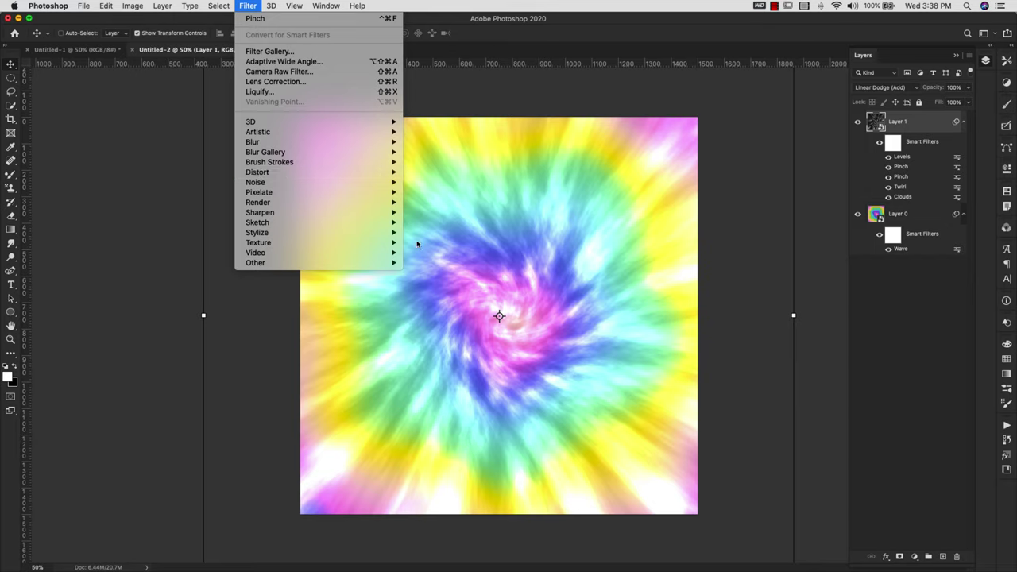
mouse_move(268, 175)
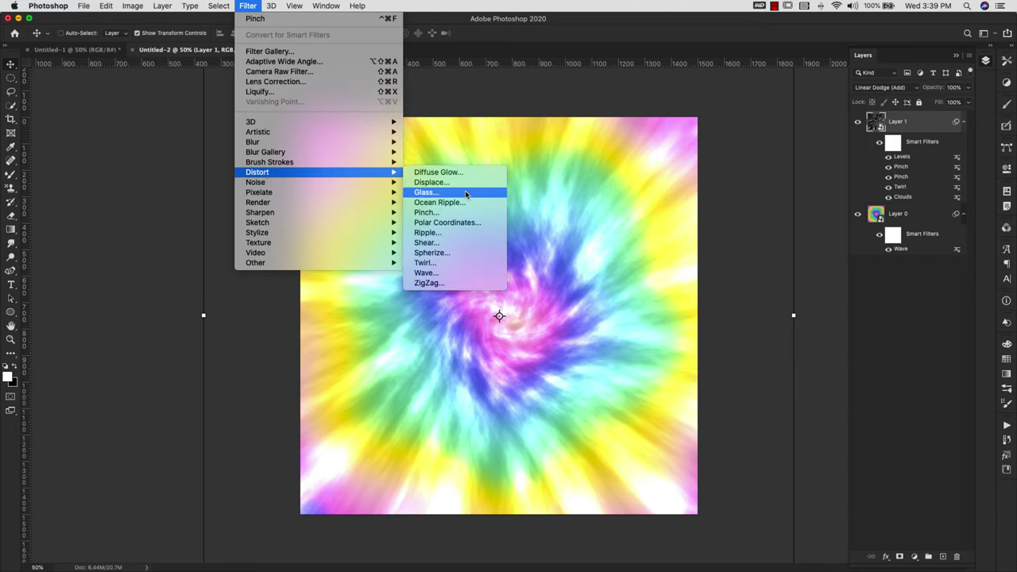
click(432, 235)
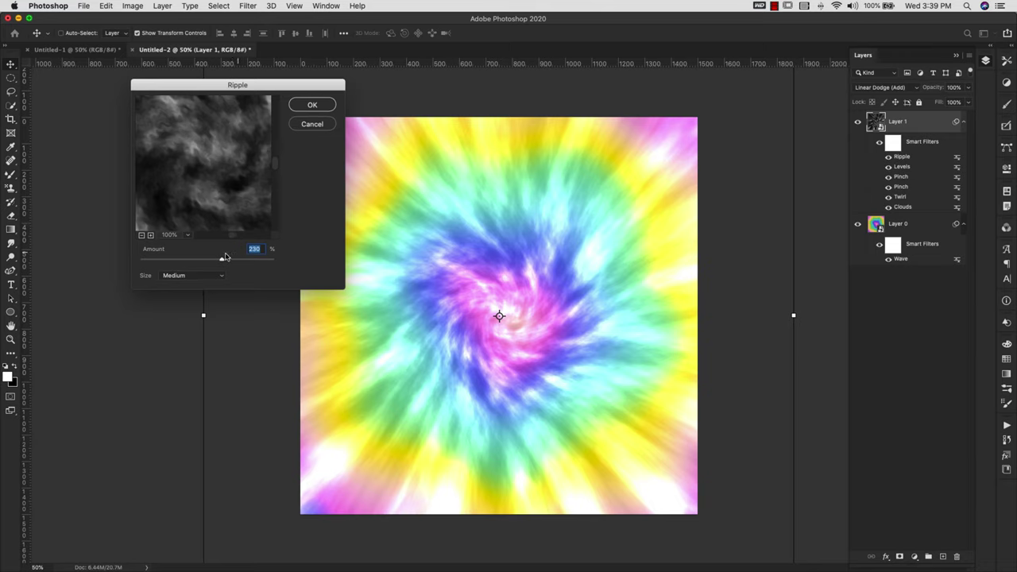
click(191, 279)
click(183, 276)
mouse_move(222, 261)
mouse_down()
mouse_move(257, 259)
mouse_move(139, 255)
mouse_move(223, 262)
mouse_up()
click(312, 105)
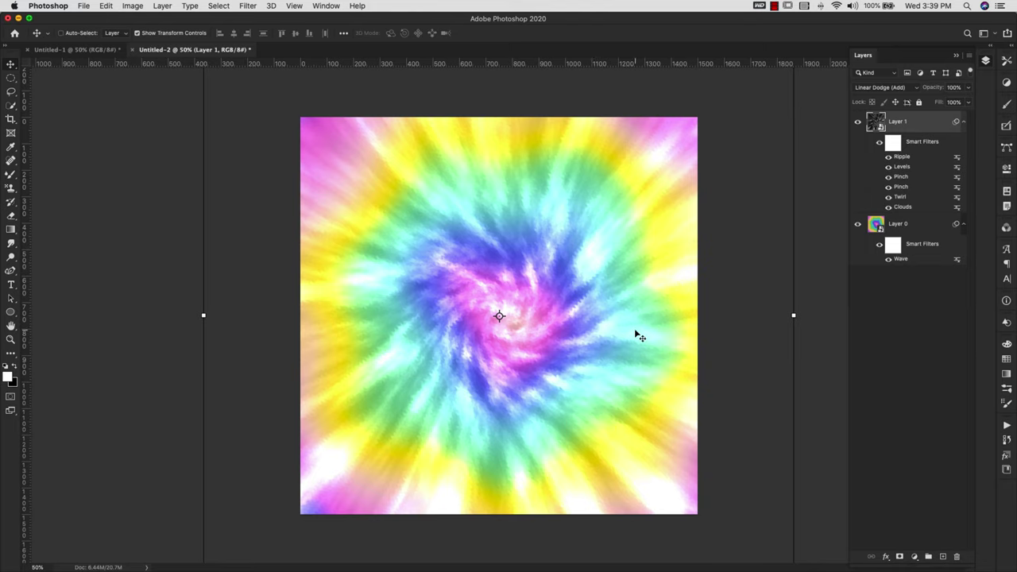
- Create an unrippled New Smart Object via Copy, restore Layer 1's Ripple, and set the copy to 48% opacity
click(888, 157)
right_click(930, 120)
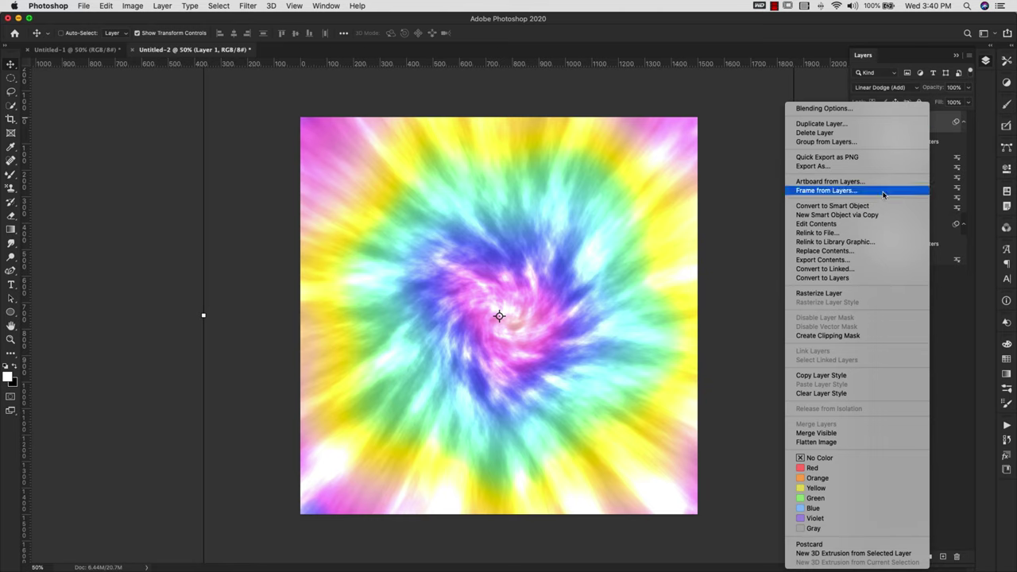
click(863, 215)
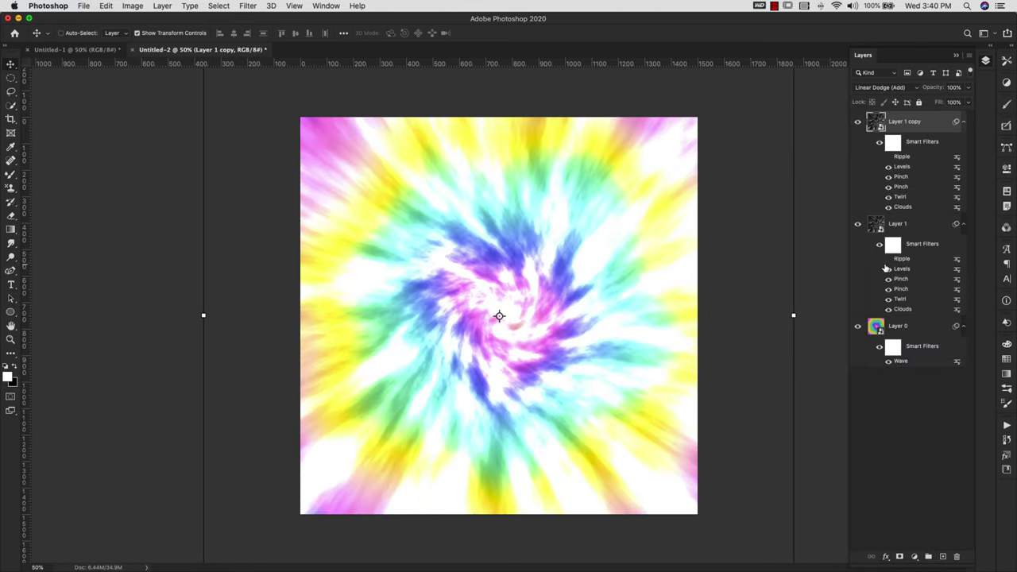
click(888, 258)
drag(969, 89, 942, 102)
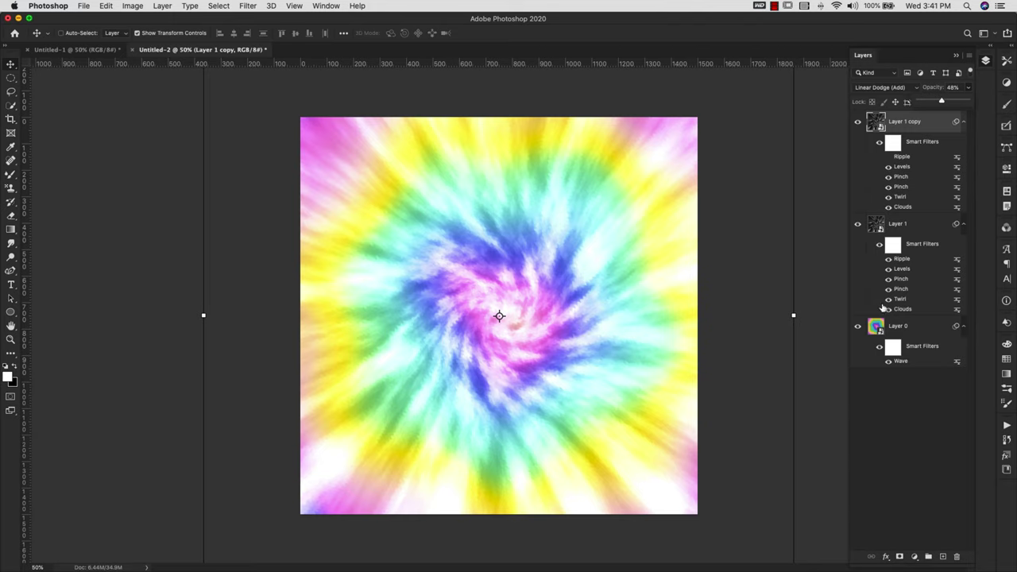
- Hide Layer 1 copy, disable Layer 1's Ripple, and switch Layer 1's blend mode to Linear Burn
click(857, 123)
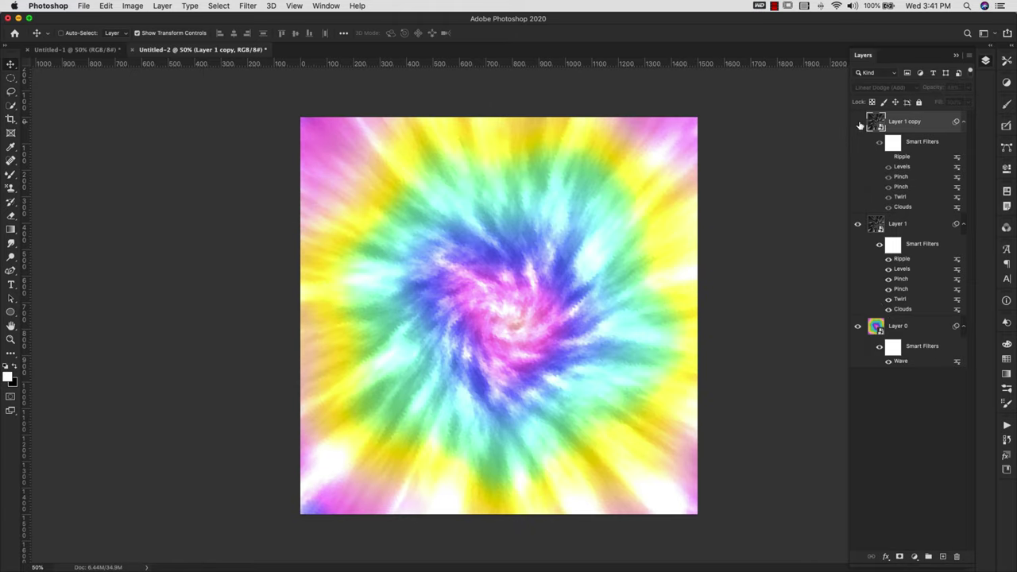
click(888, 259)
click(910, 89)
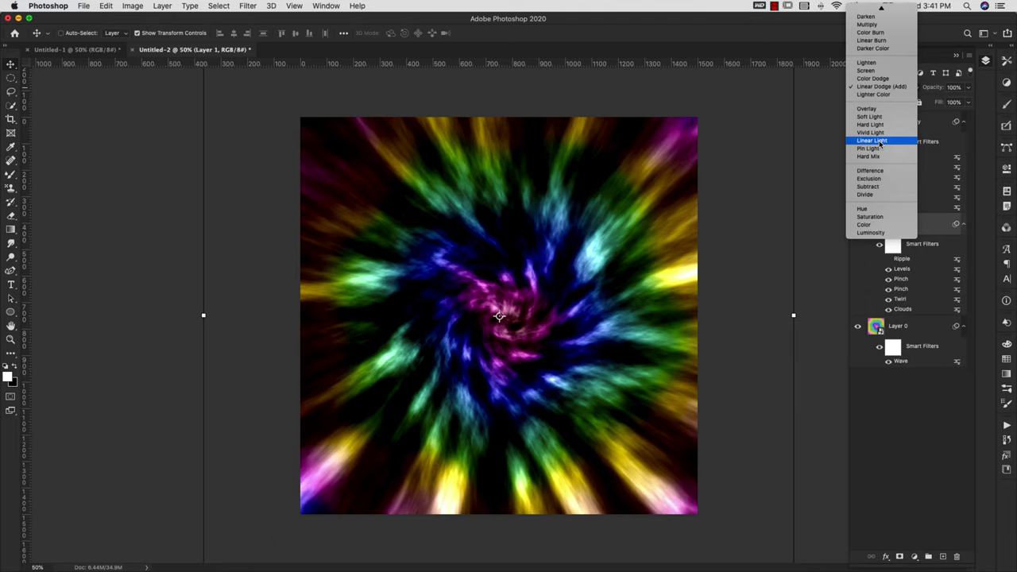
click(892, 42)
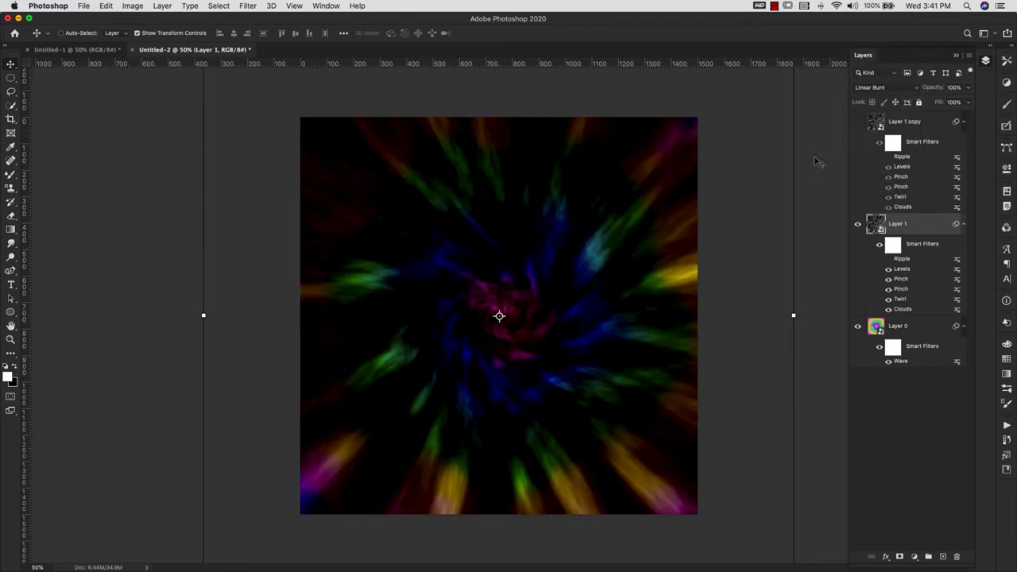
- Add a Curves adjustment layer above the clouds layers
click(914, 557)
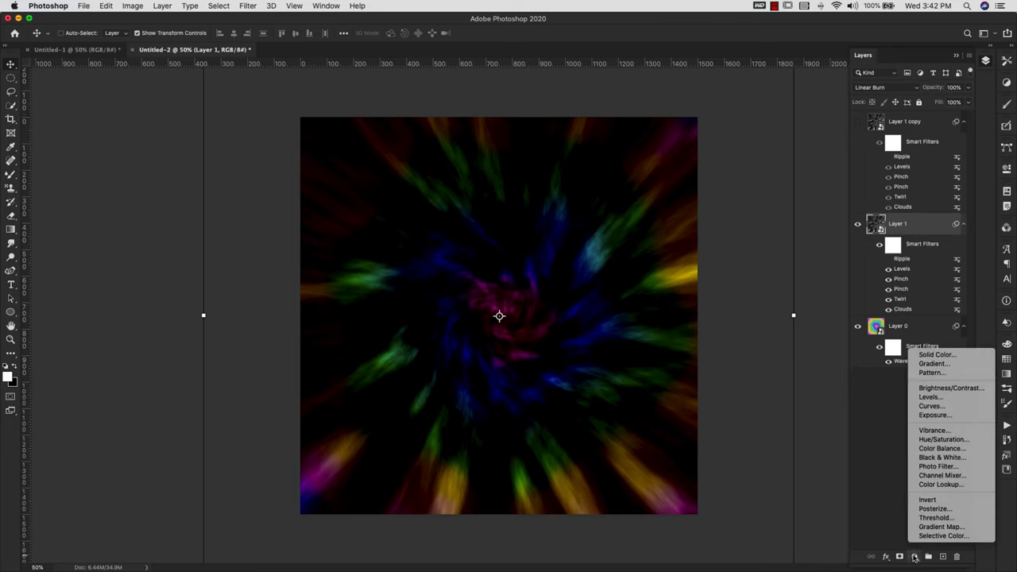
click(910, 405)
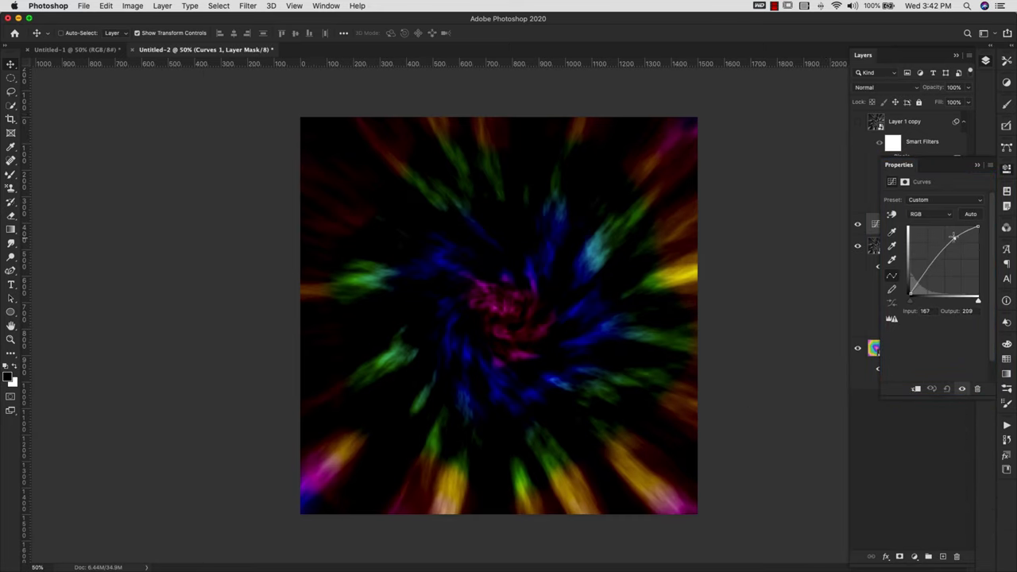